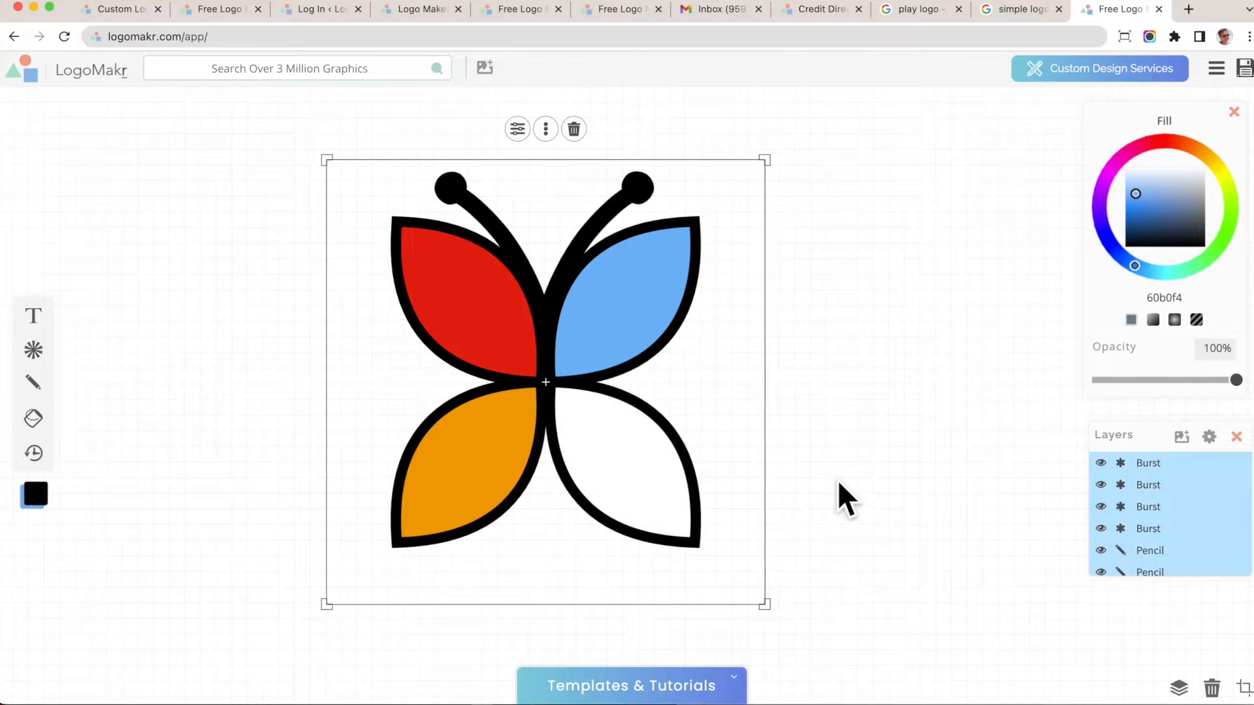
Step: Try moving the white wing away from the butterfly, then undo the move
left_click_drag(659, 478, 914, 448)
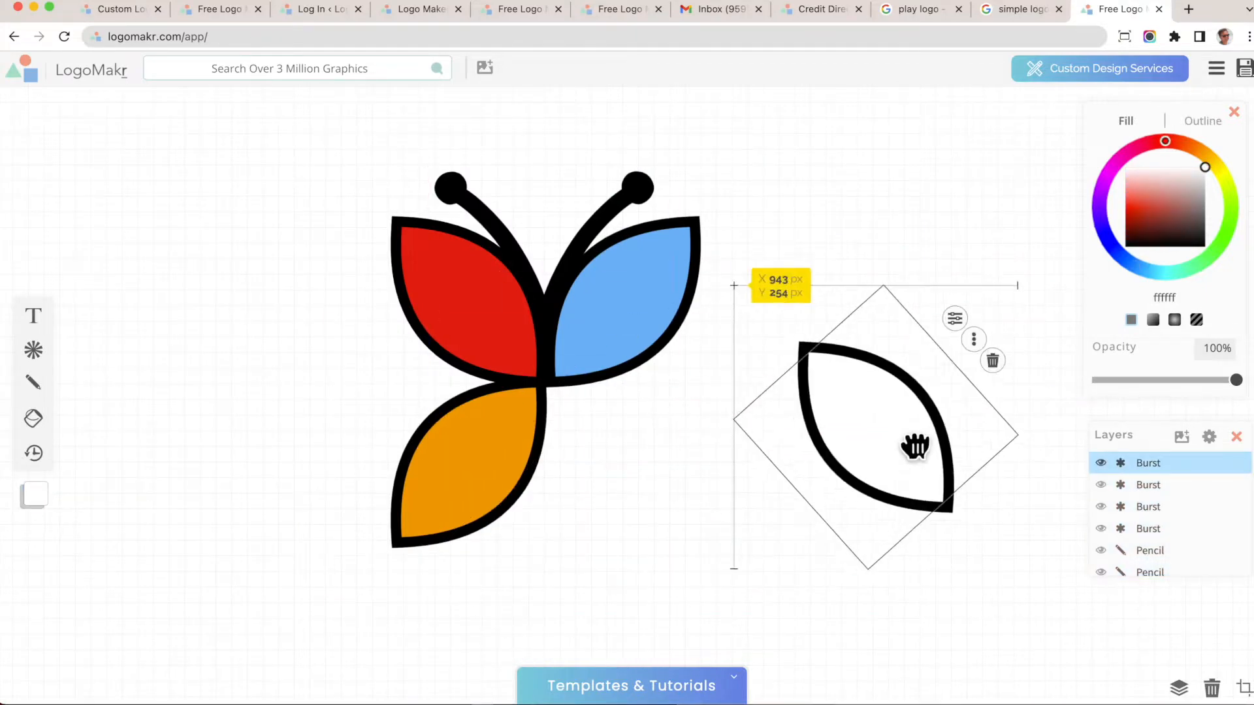
key("super+z")
left_click_drag(871, 171, 405, 472)
Step: Try a slope of 131% on the butterfly's white wing, then undo the change
left_click(685, 462)
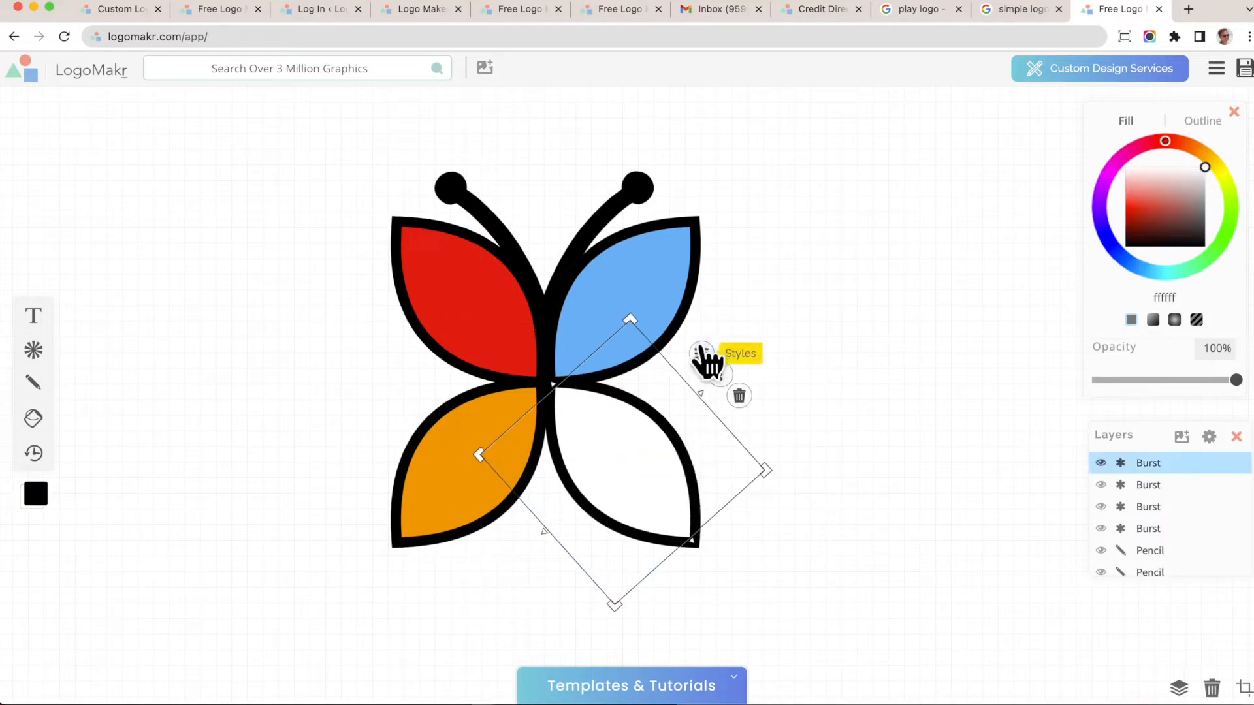
left_click(702, 353)
left_click_drag(833, 498, 797, 497)
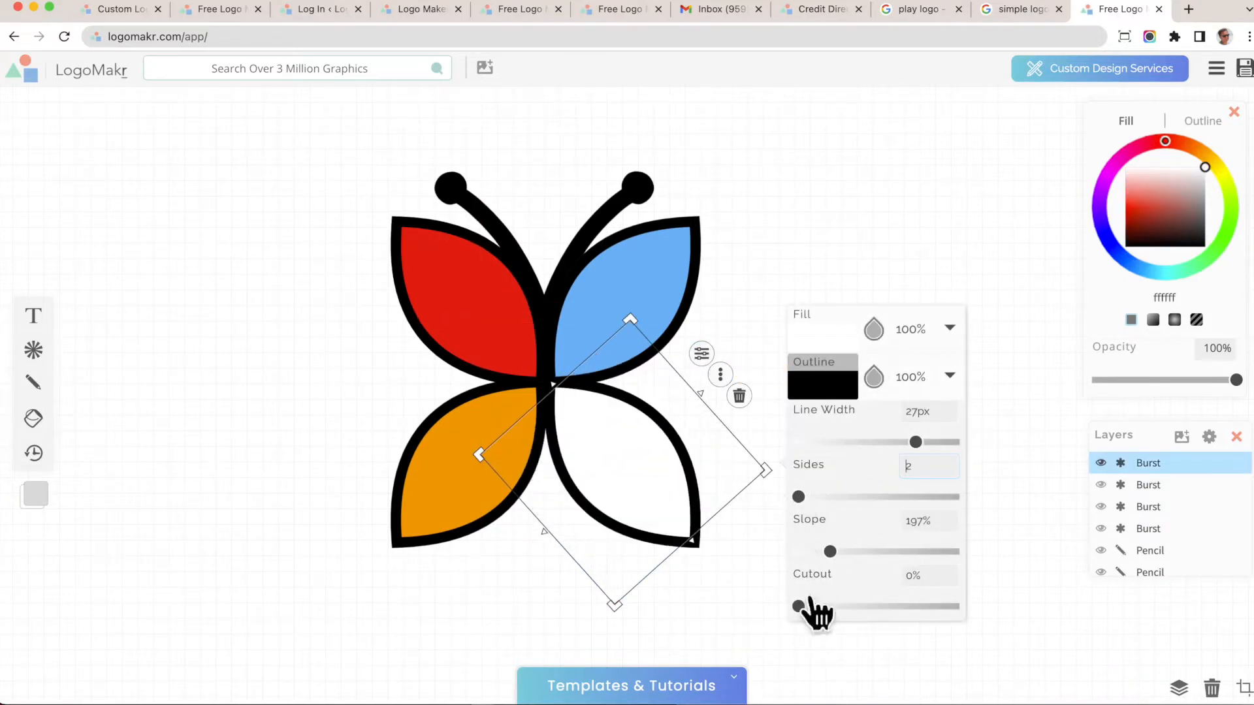
mouse_move(830, 551)
left_mouse_down()
mouse_move(901, 557)
mouse_move(821, 566)
left_mouse_up()
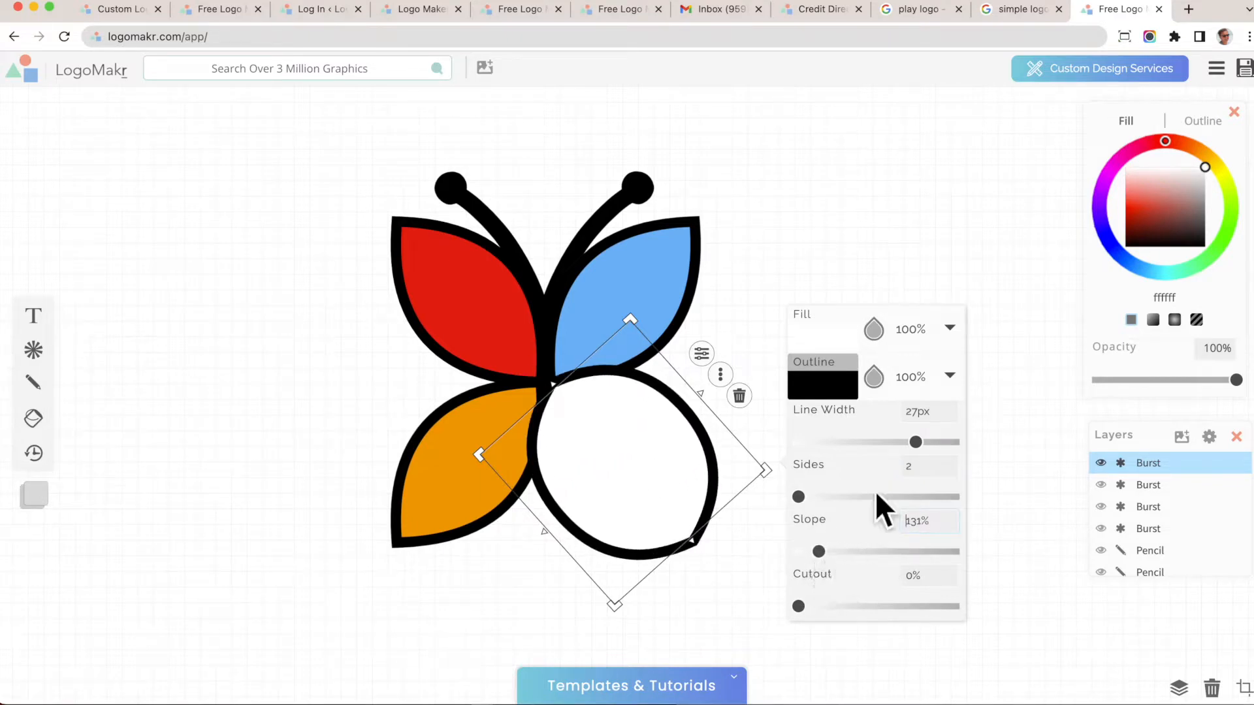
left_click(950, 249)
key("super+z")
key("super+z")
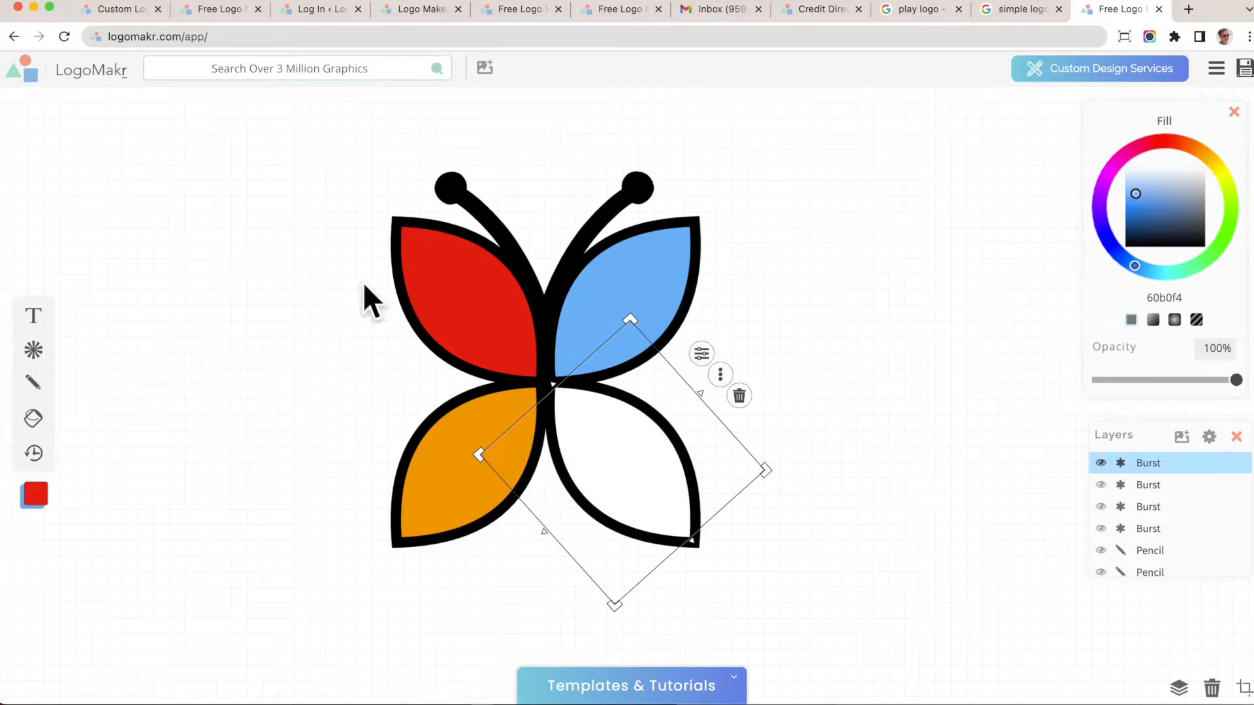
Step: Select the entire butterfly and move it to the right to free up space on the canvas beside it
left_click_drag(224, 181, 715, 502)
left_click_drag(588, 465, 905, 464)
left_click(515, 399)
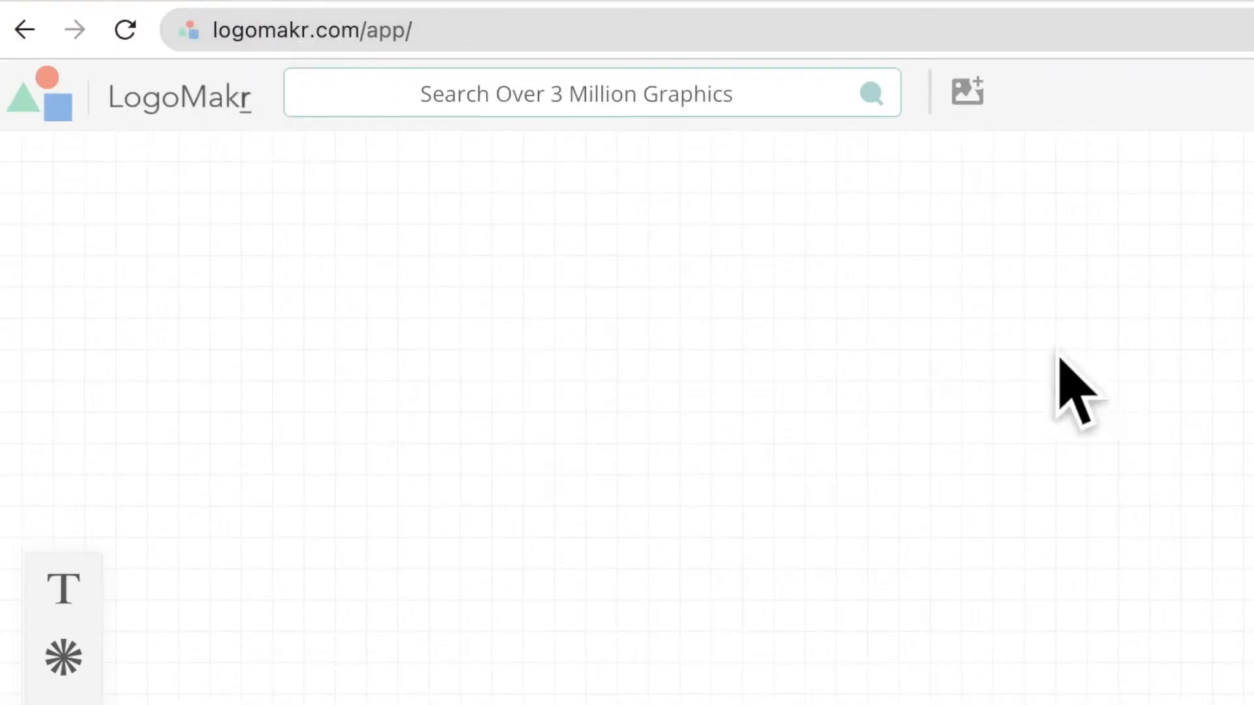
Step: Insert a burst shape and move it into the empty area beside the butterfly
mouse_move(65, 660)
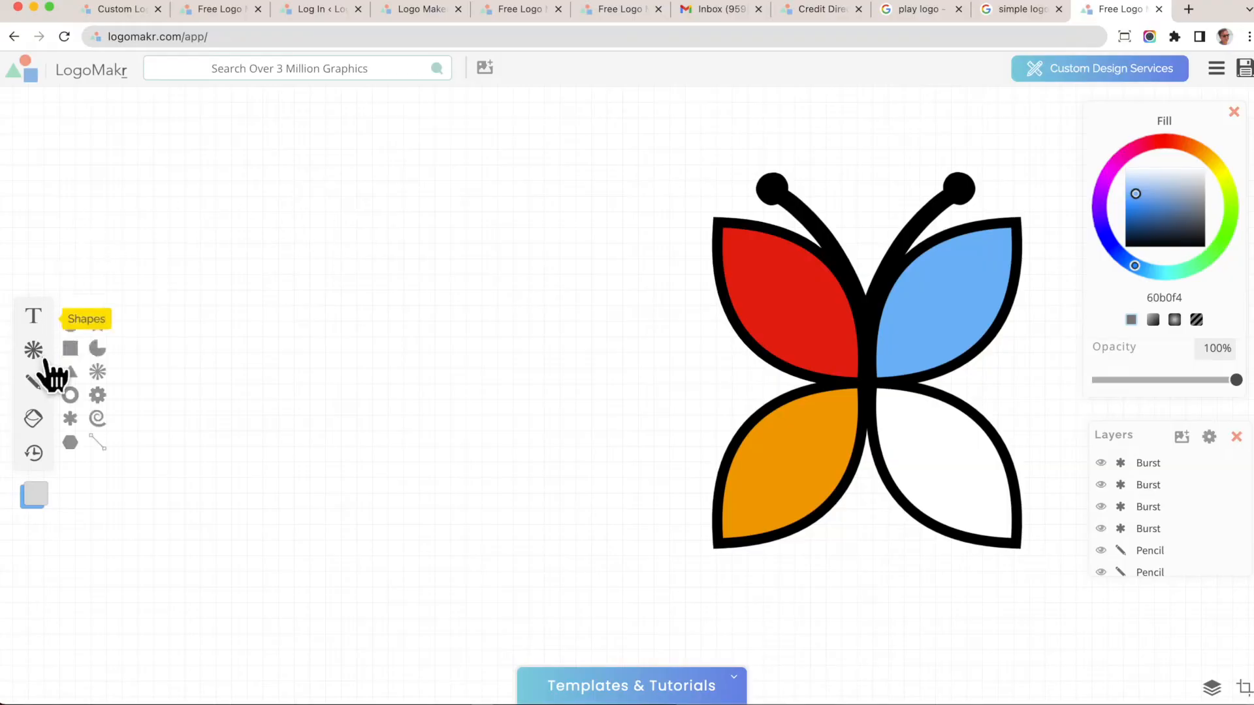
left_click(71, 421)
left_click_drag(621, 400, 376, 330)
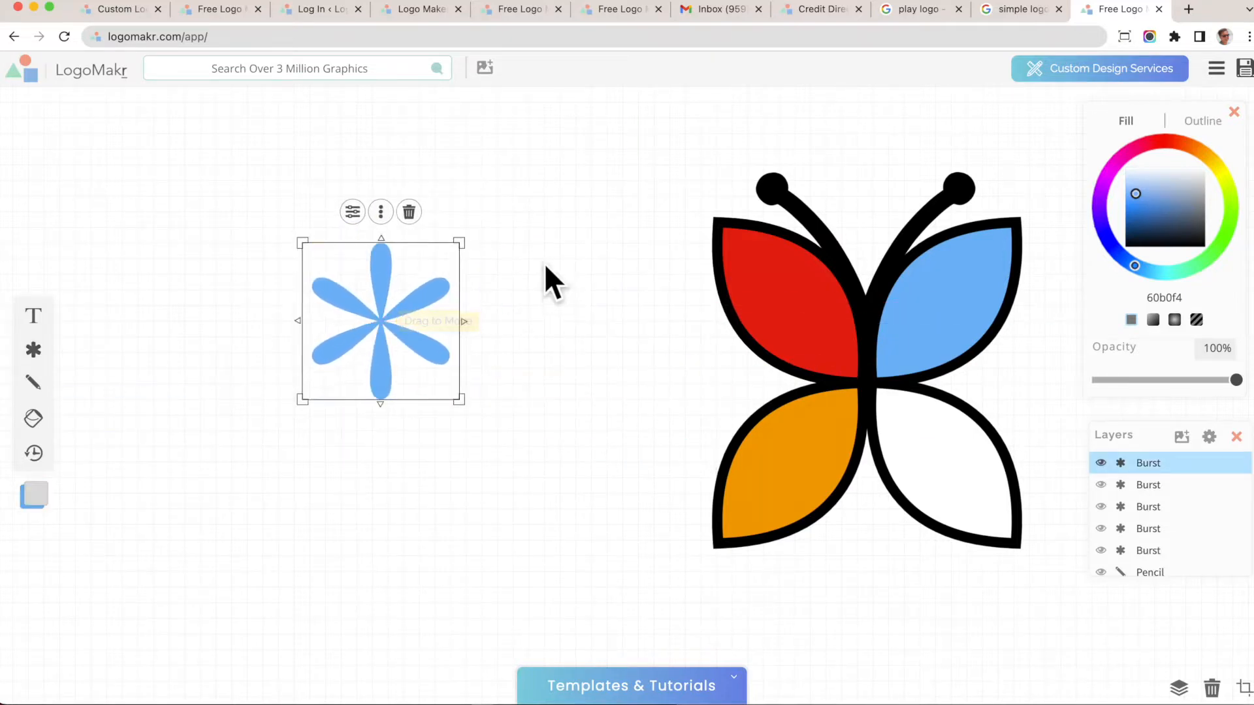
Step: Turn the burst into a pointed leaf with 2 sides and a 230% slope, and shift it slightly
left_click(354, 211)
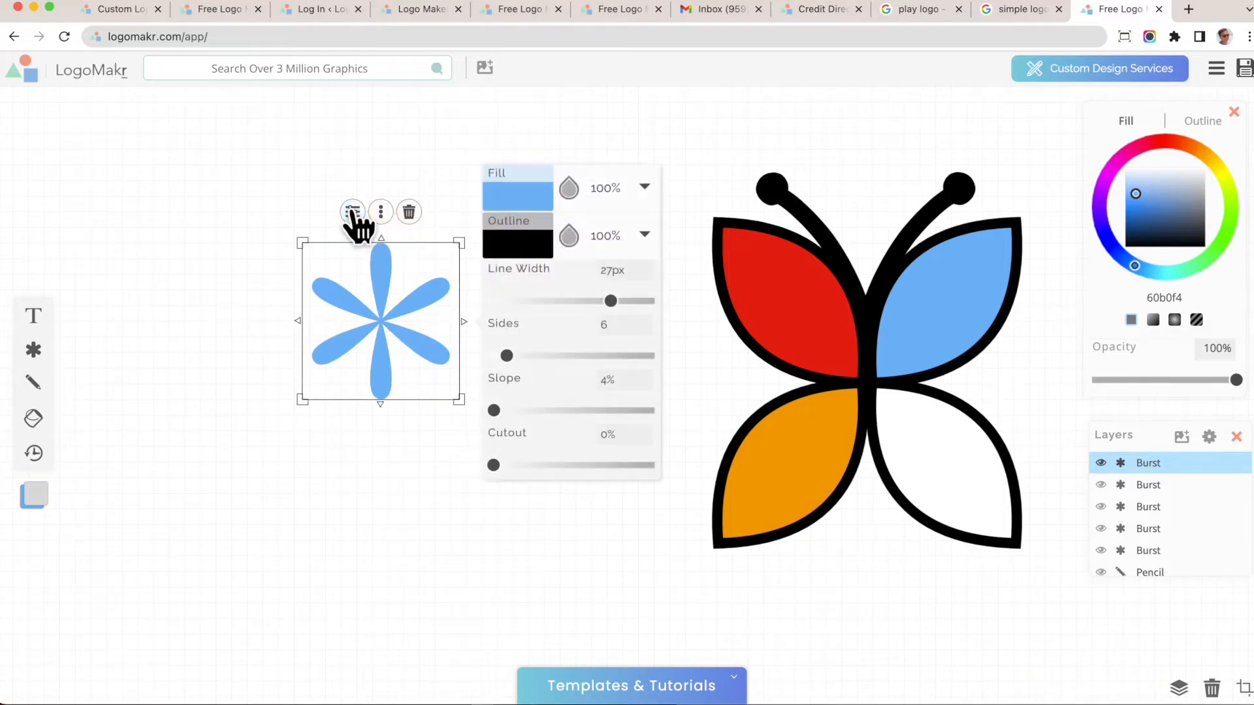
left_click_drag(496, 408, 528, 413)
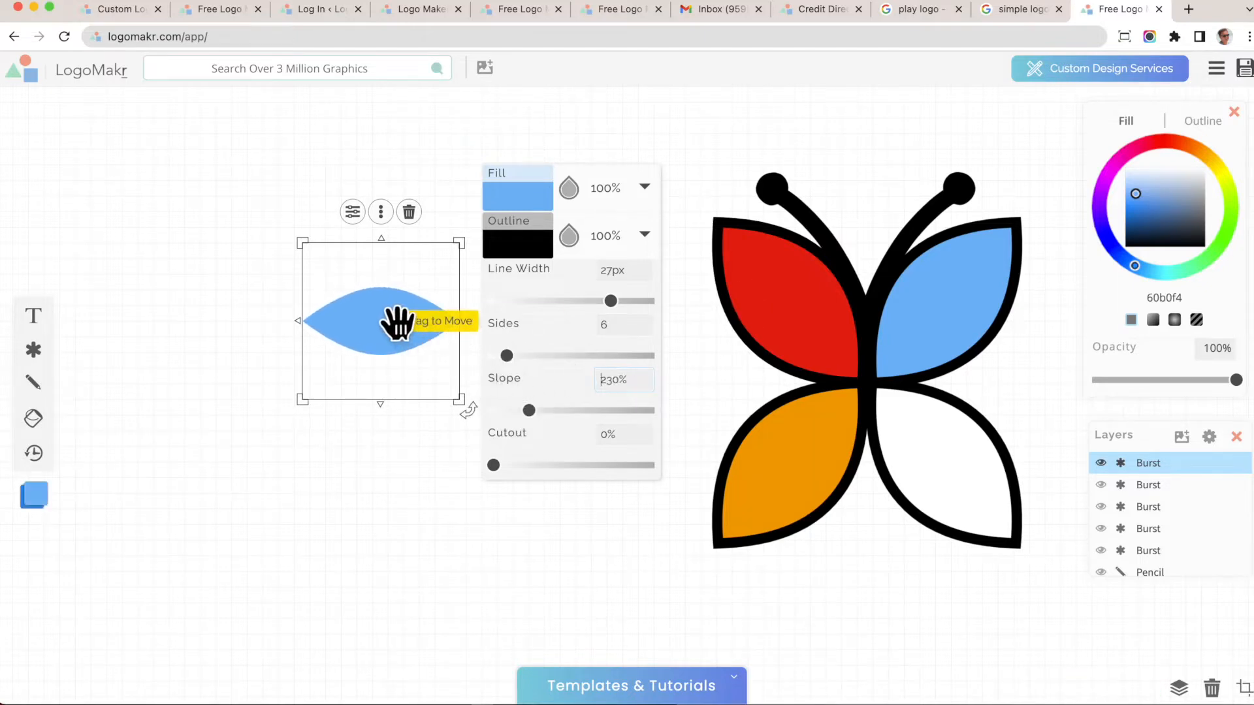
left_click_drag(396, 322, 373, 319)
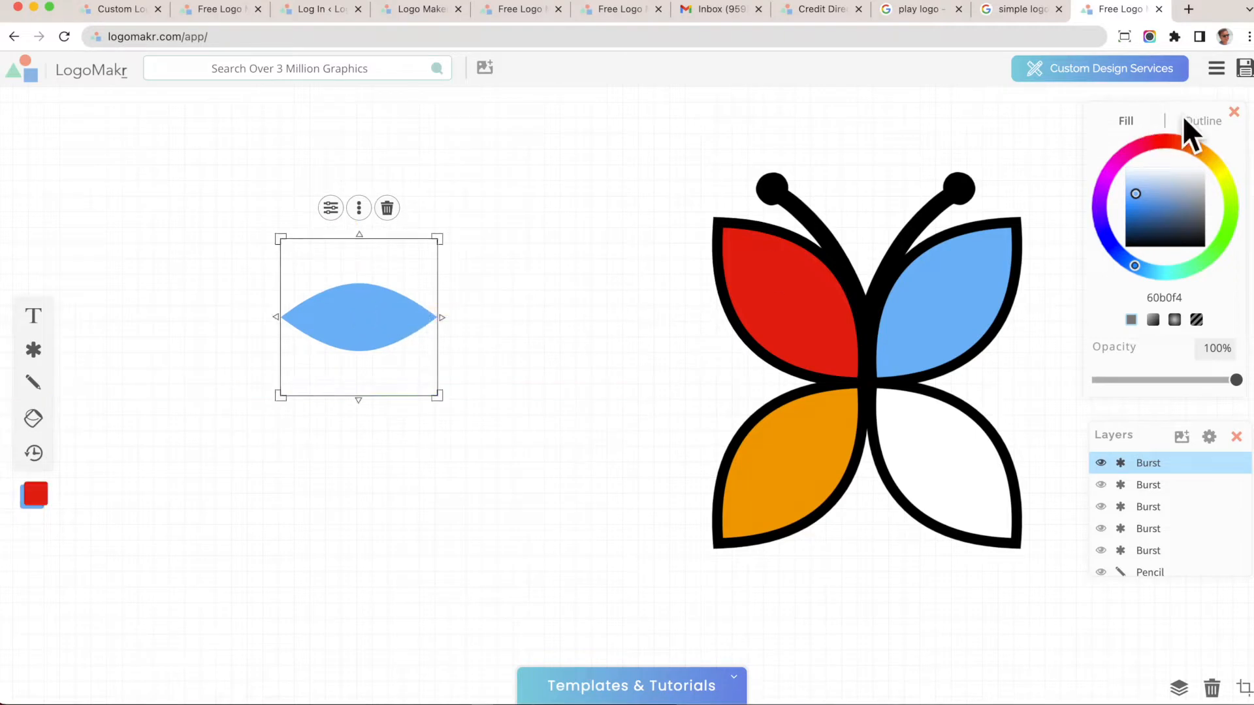
Step: Change the leaf's solid fill to pink ff0060 and look at the fill options in its styles
left_click(1138, 143)
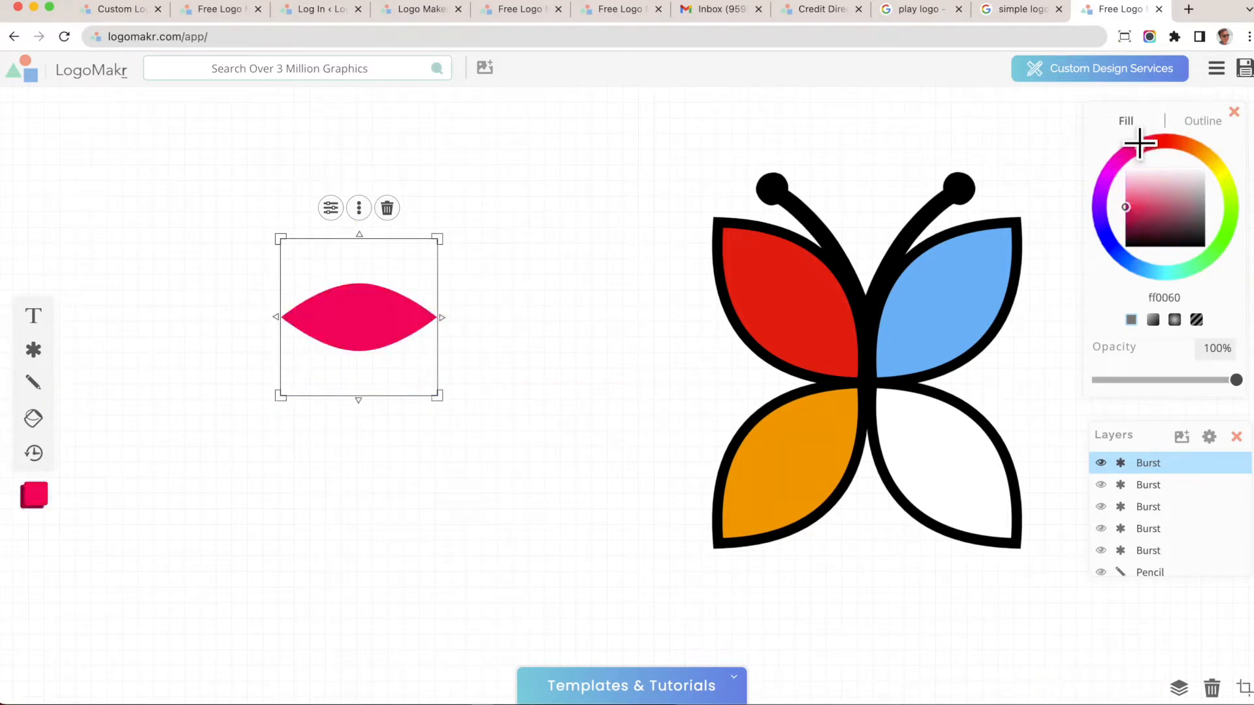
left_click(330, 208)
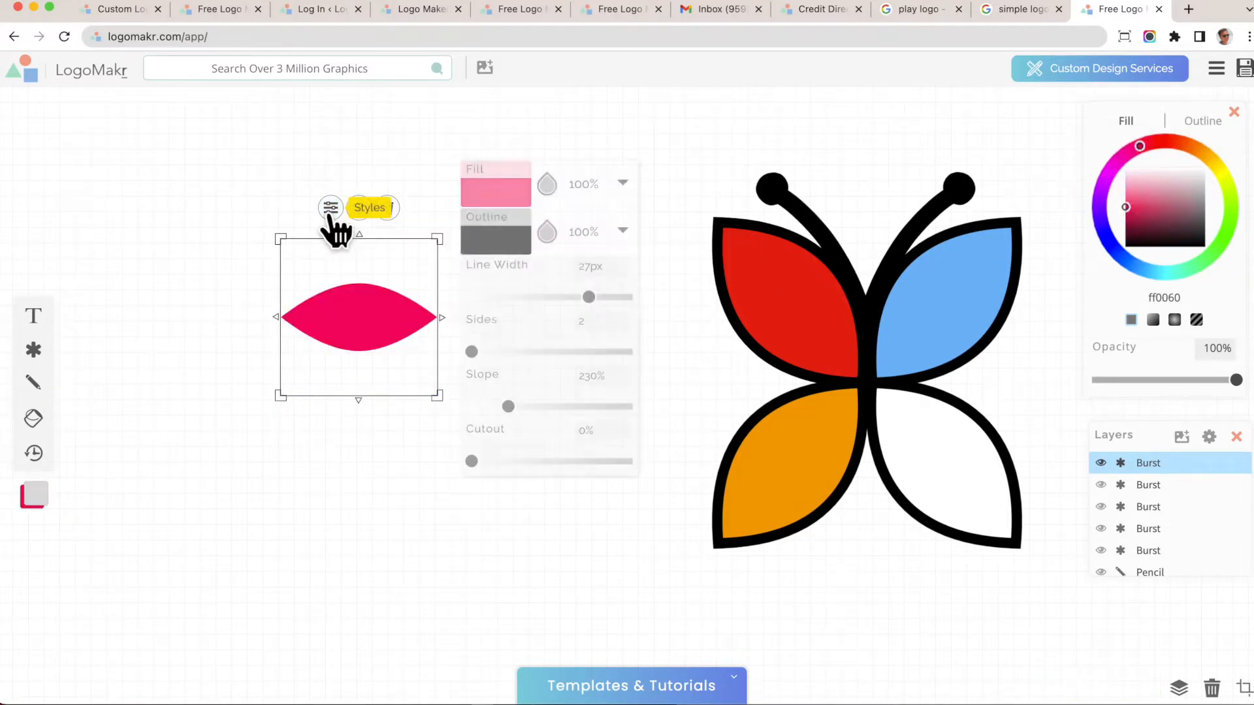
left_click(501, 205)
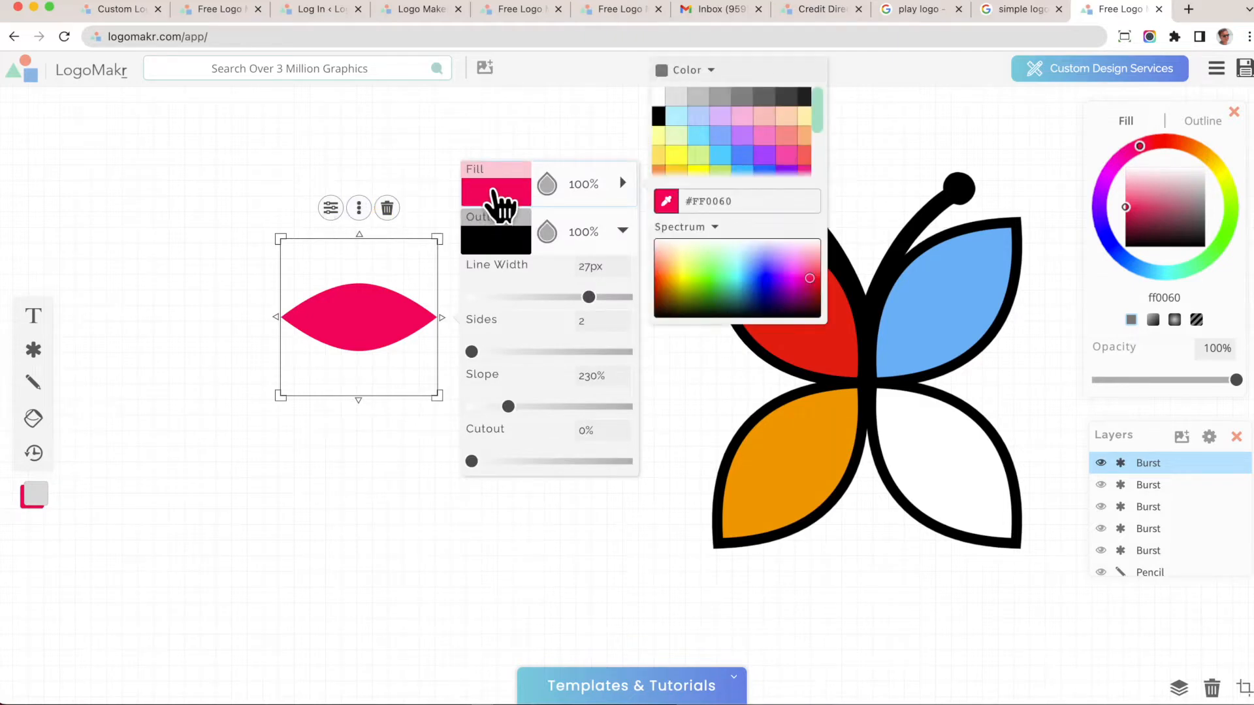
left_click(391, 321)
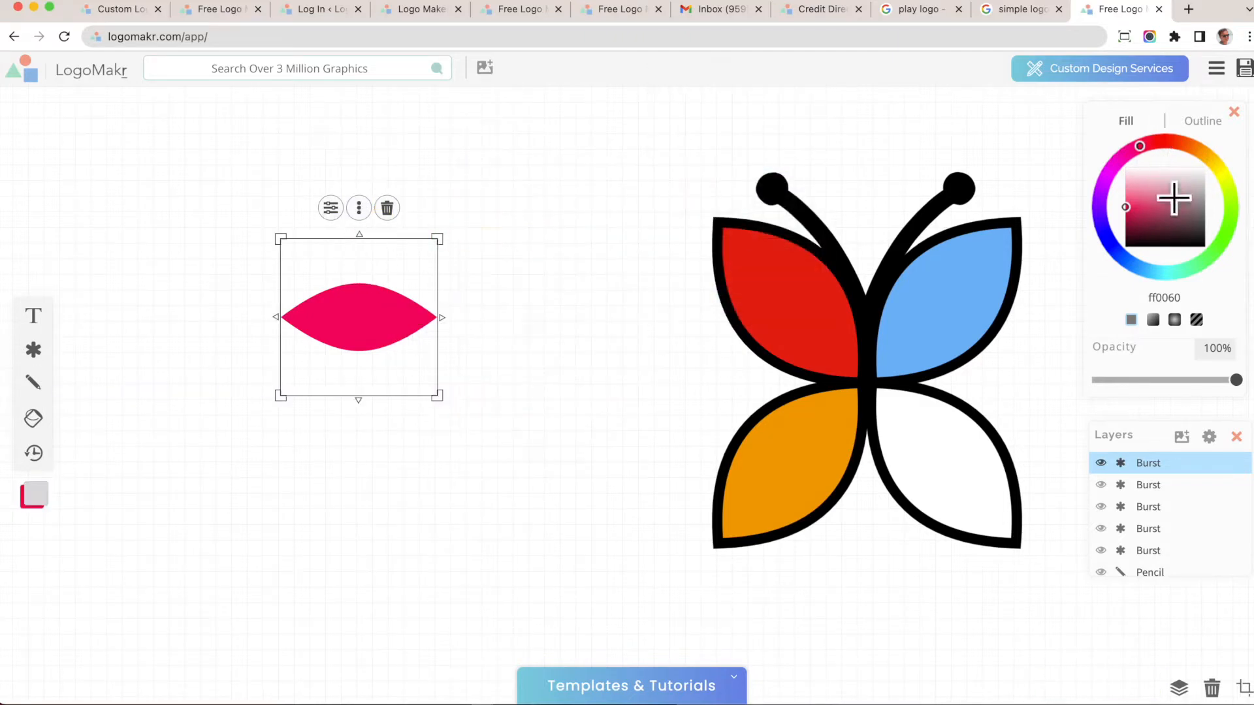
Step: Try a linear gradient fill from pink through purple to blue on the leaf
left_click(1152, 319)
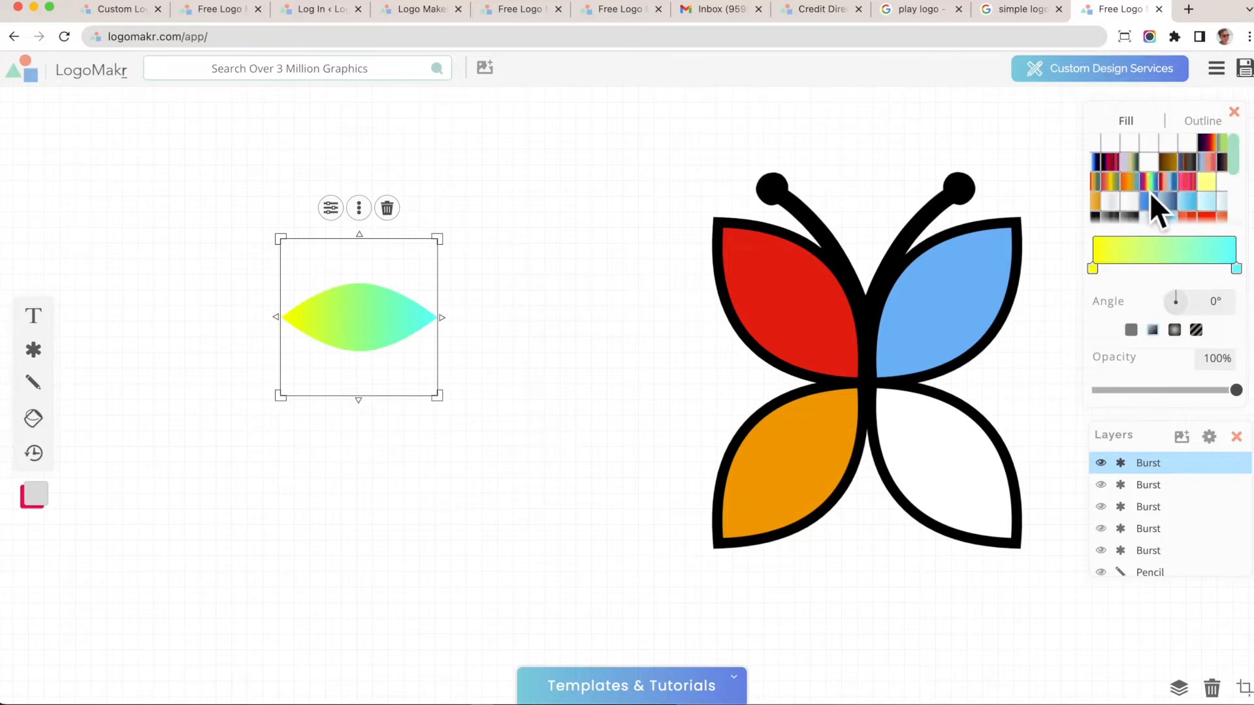
left_click(1100, 144)
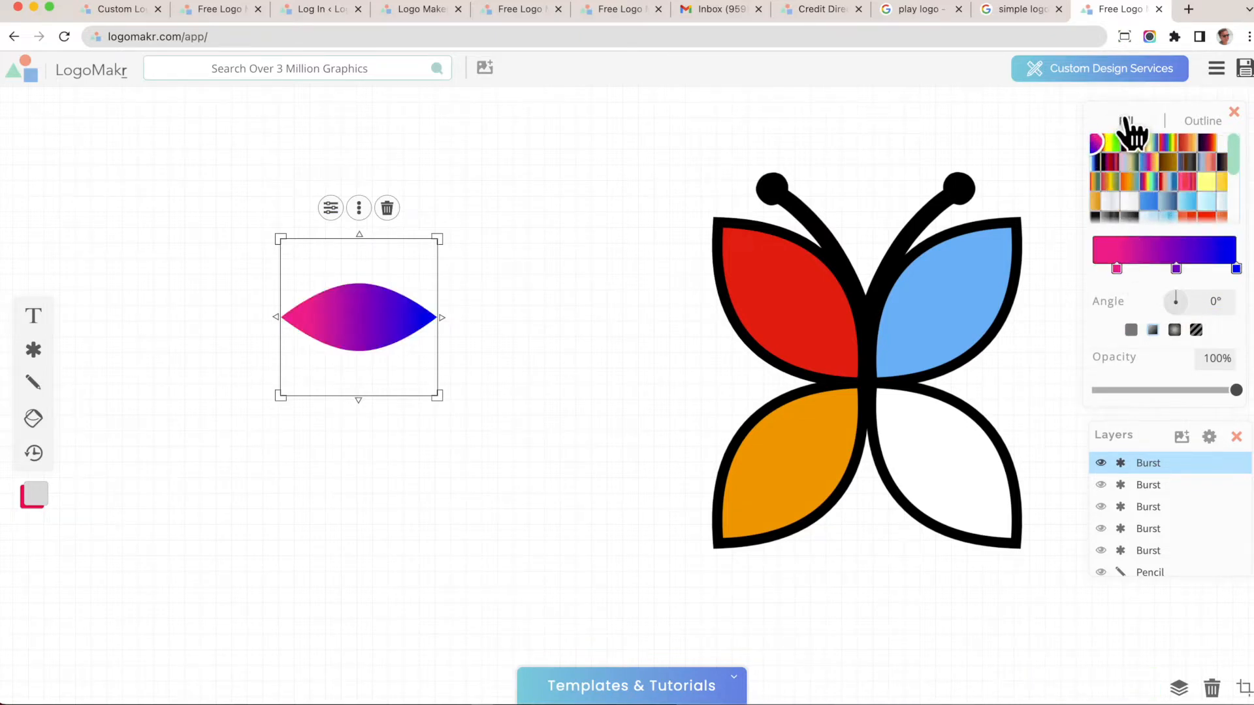
Step: Switch the leaf's fill to solid color da1e65 and move the leaf slightly
left_click(1130, 331)
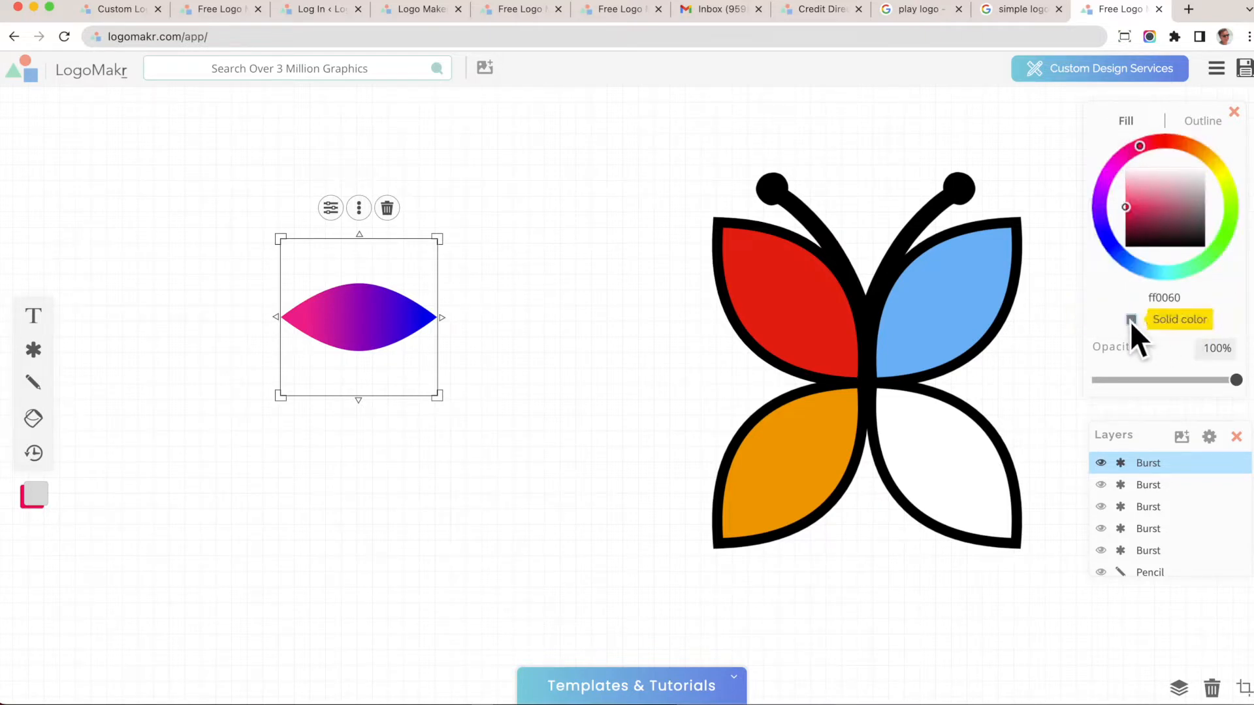
left_click_drag(1146, 223, 1143, 206)
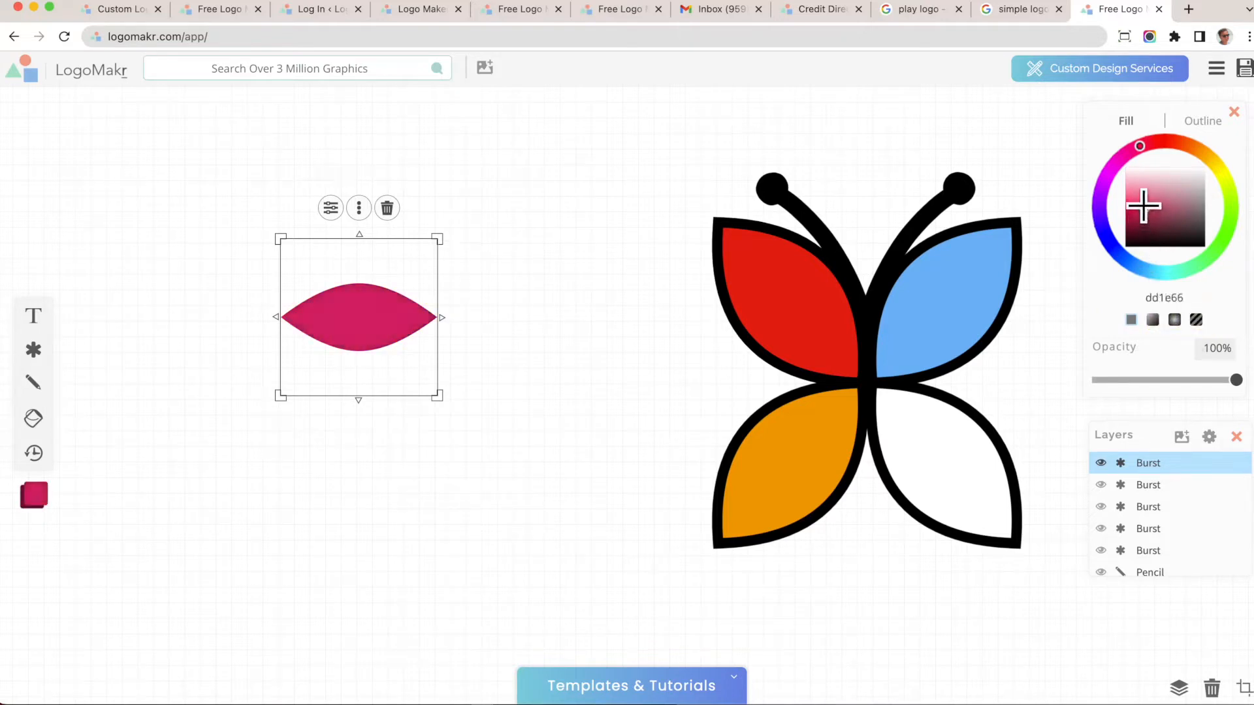
left_click_drag(391, 309, 406, 301)
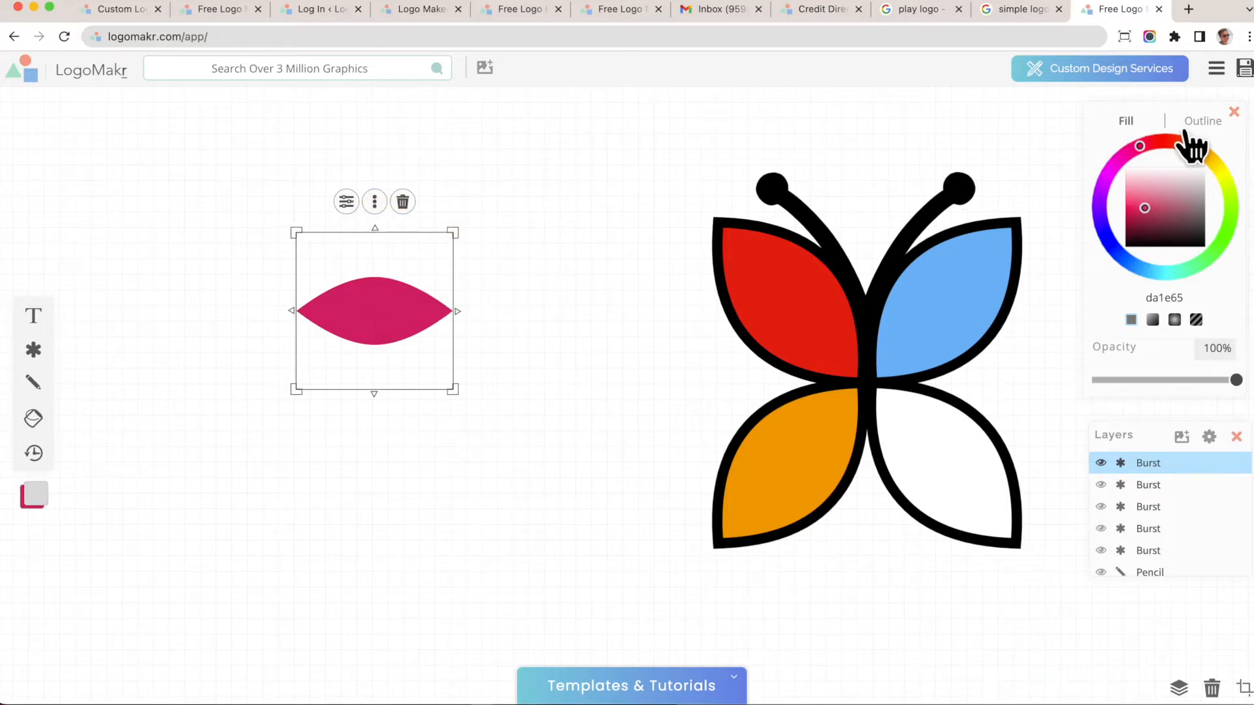
Step: Give the leaf a black 000000 outline with a line width of 19px
left_click(1202, 123)
left_click_drag(1153, 221, 1140, 258)
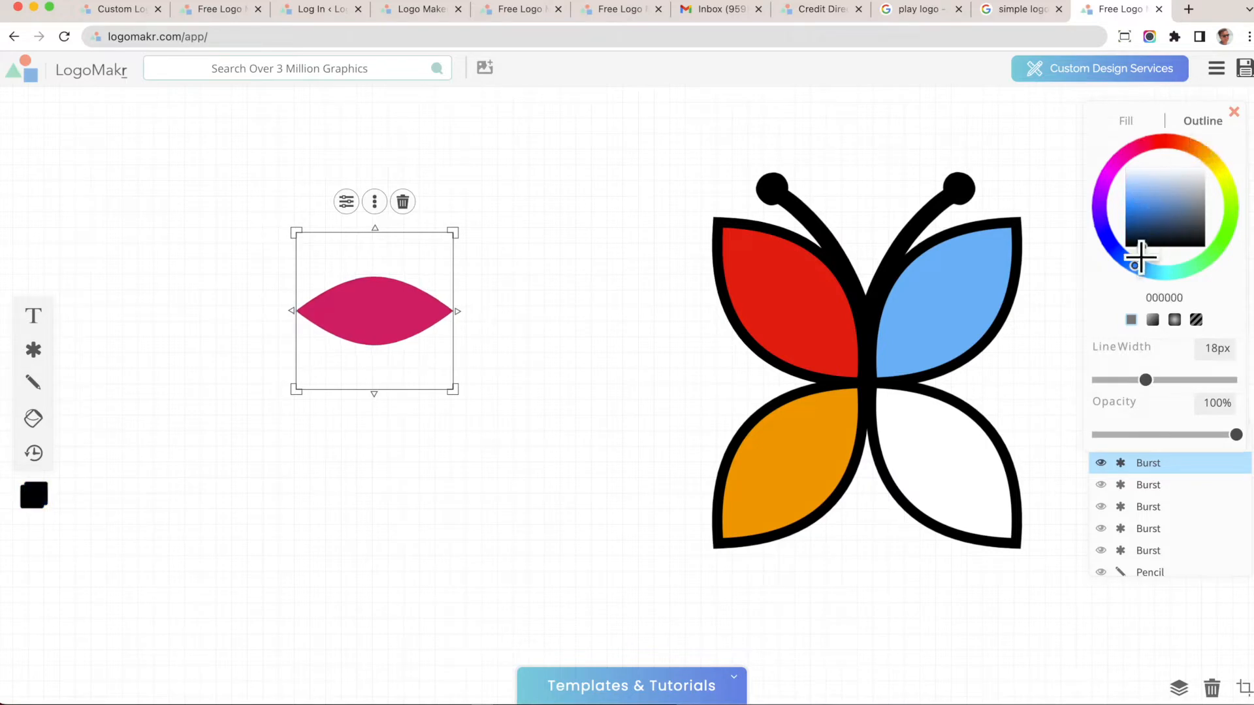
mouse_move(1145, 380)
left_mouse_down()
mouse_move(1122, 381)
mouse_move(1170, 381)
mouse_move(1133, 384)
mouse_move(1148, 384)
left_mouse_up()
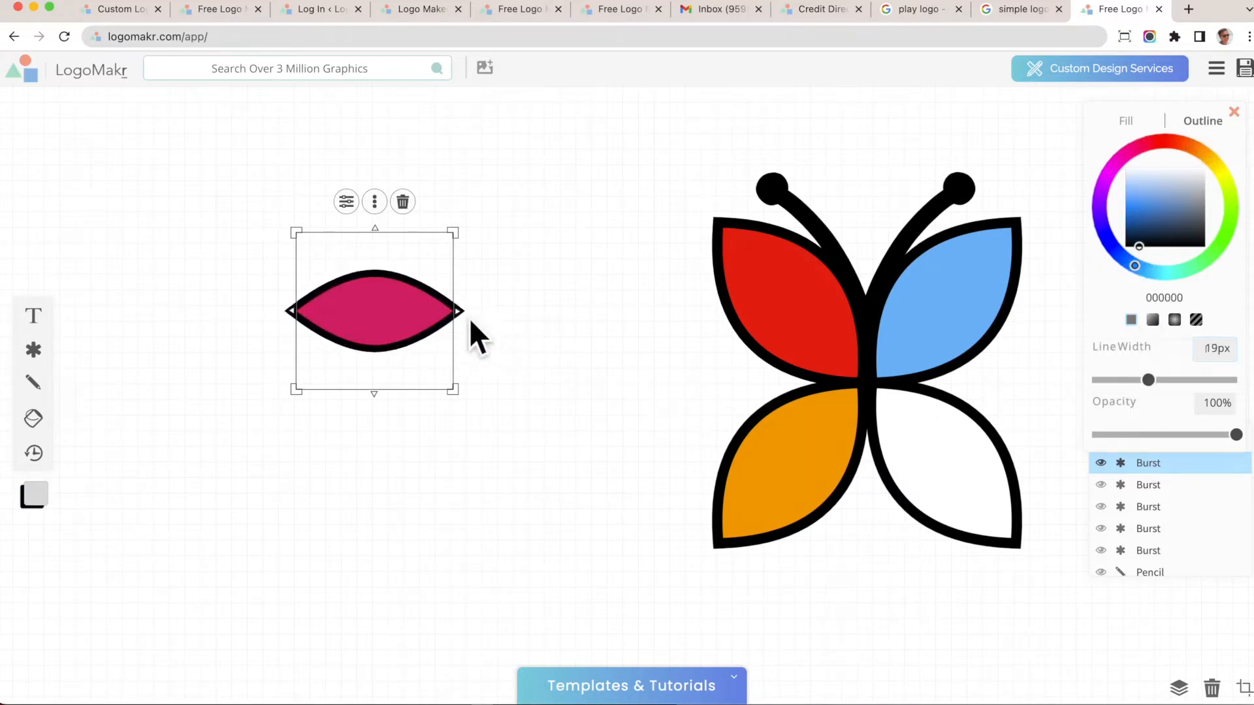
Step: Rotate the leaf clockwise to a diagonal like the butterfly's red wing and move it farther left
left_click_drag(468, 216, 504, 330)
left_click_drag(363, 313, 267, 298)
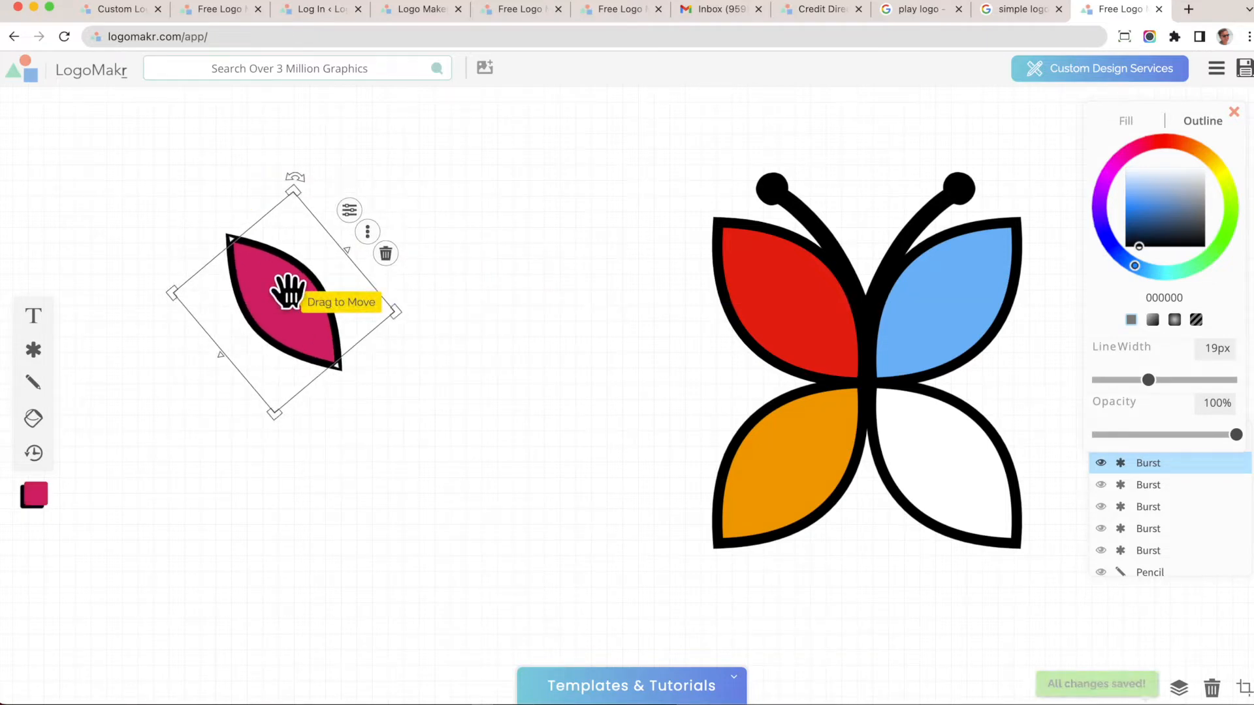
Step: Duplicate the diagonal pink leaf and offset the copy to the right of the original
right_click(287, 290)
left_click(287, 292)
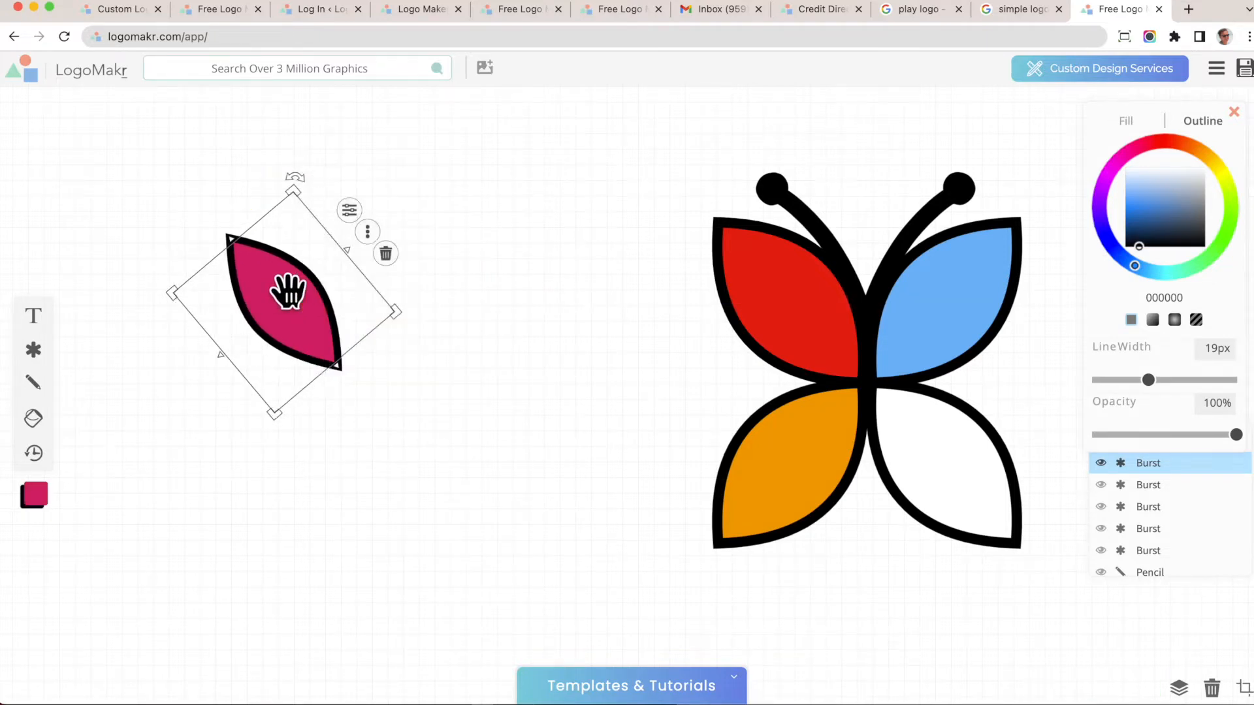
left_click(368, 232)
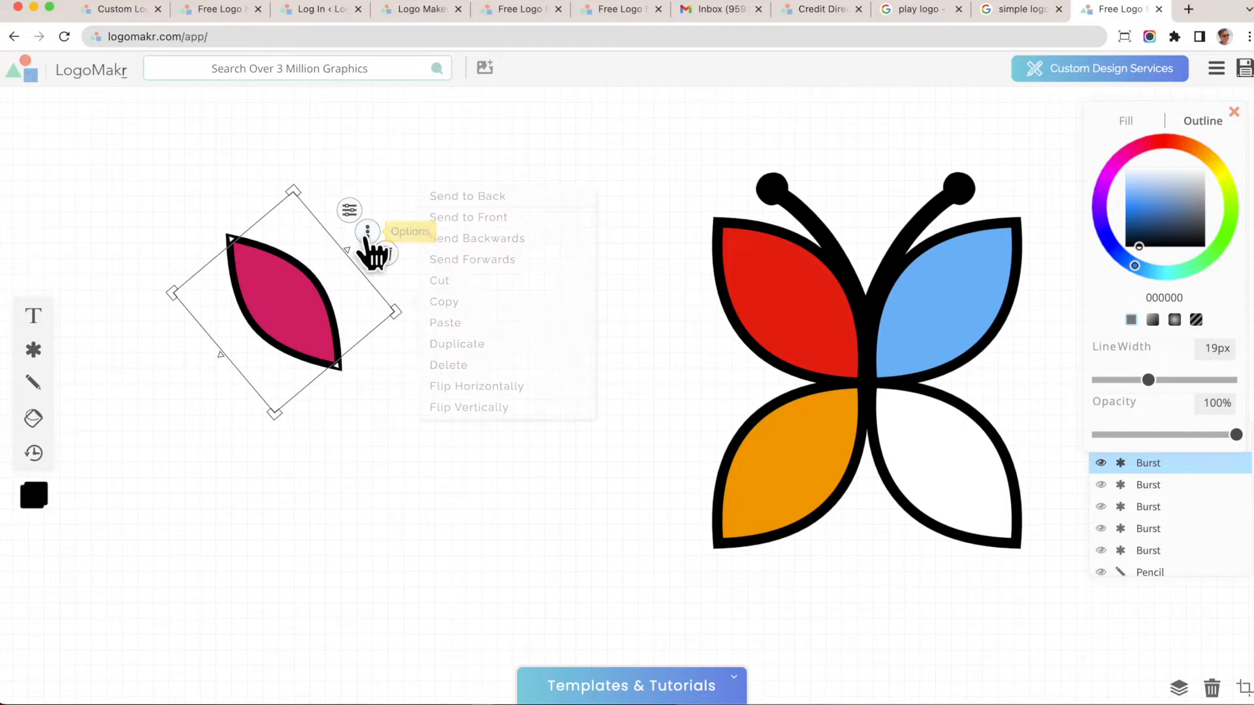
left_click(450, 346)
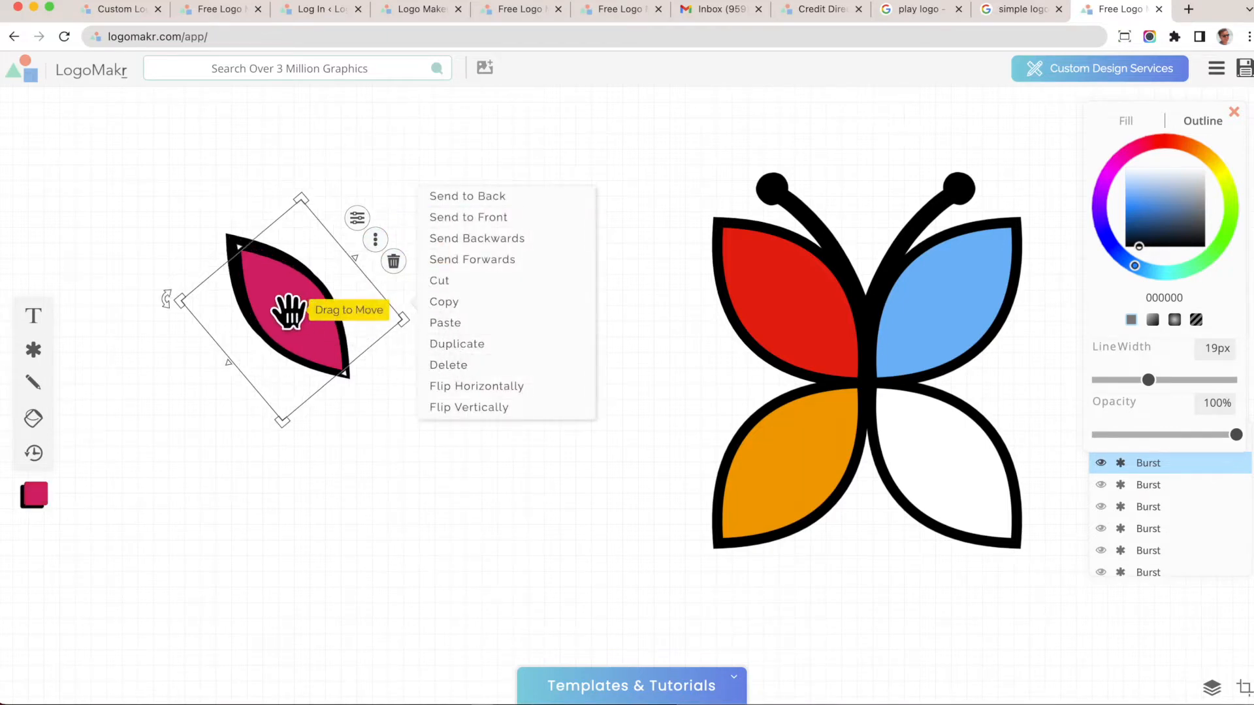
left_click_drag(288, 312, 318, 298)
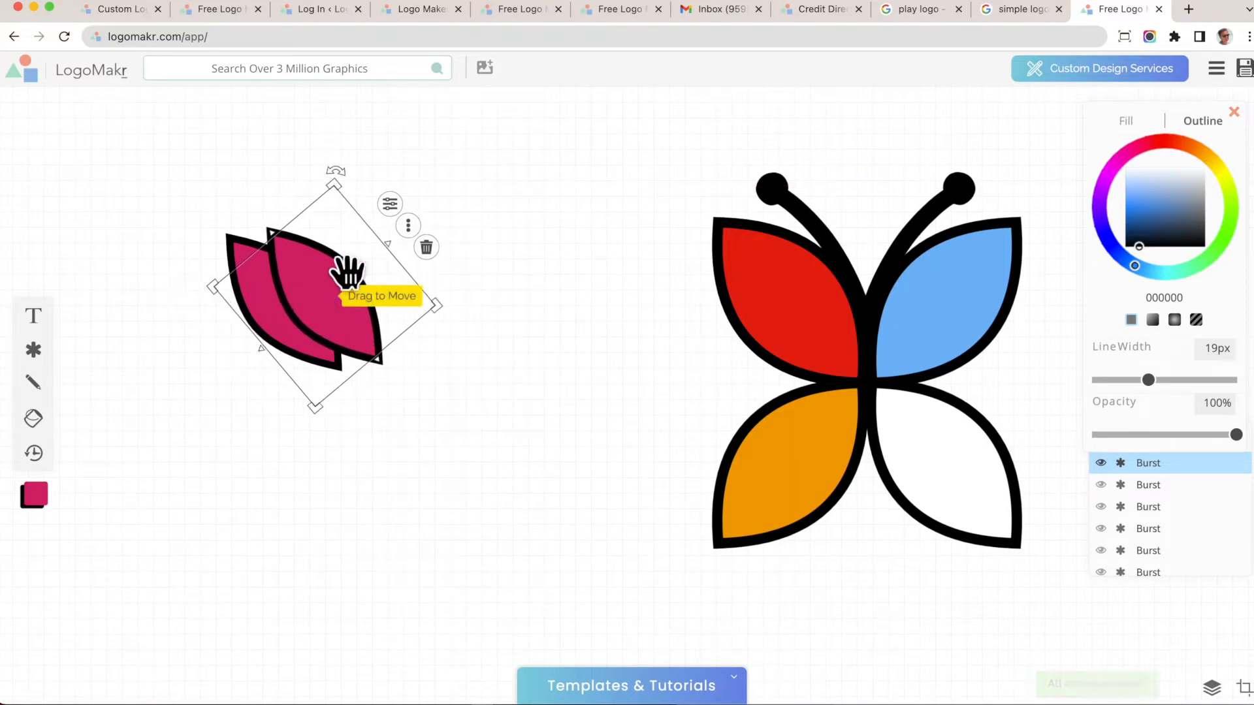
Step: Flip the copied leaf horizontally and nudge it into place so its lower tip meets the original leaf's tip
left_click(408, 226)
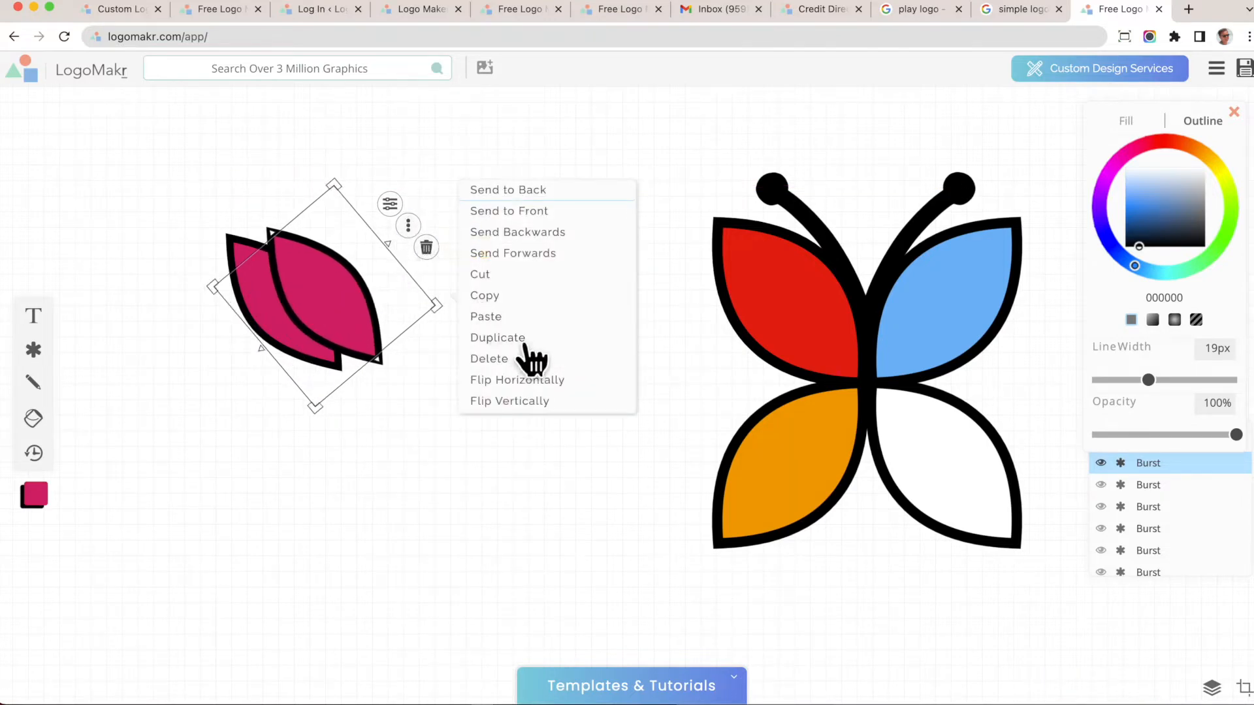
left_click(519, 380)
left_click_drag(344, 300, 421, 316)
key("Up")
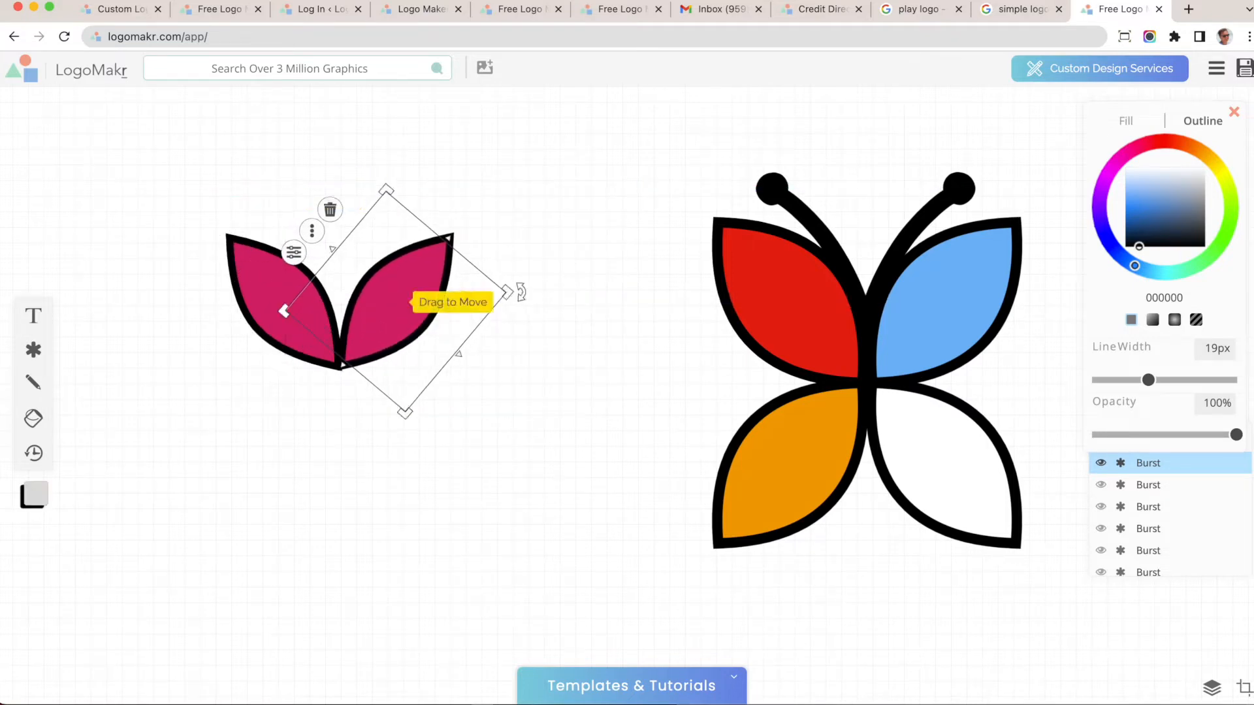
key("Right")
key("Right")
key("Down")
key("Down")
key("Up")
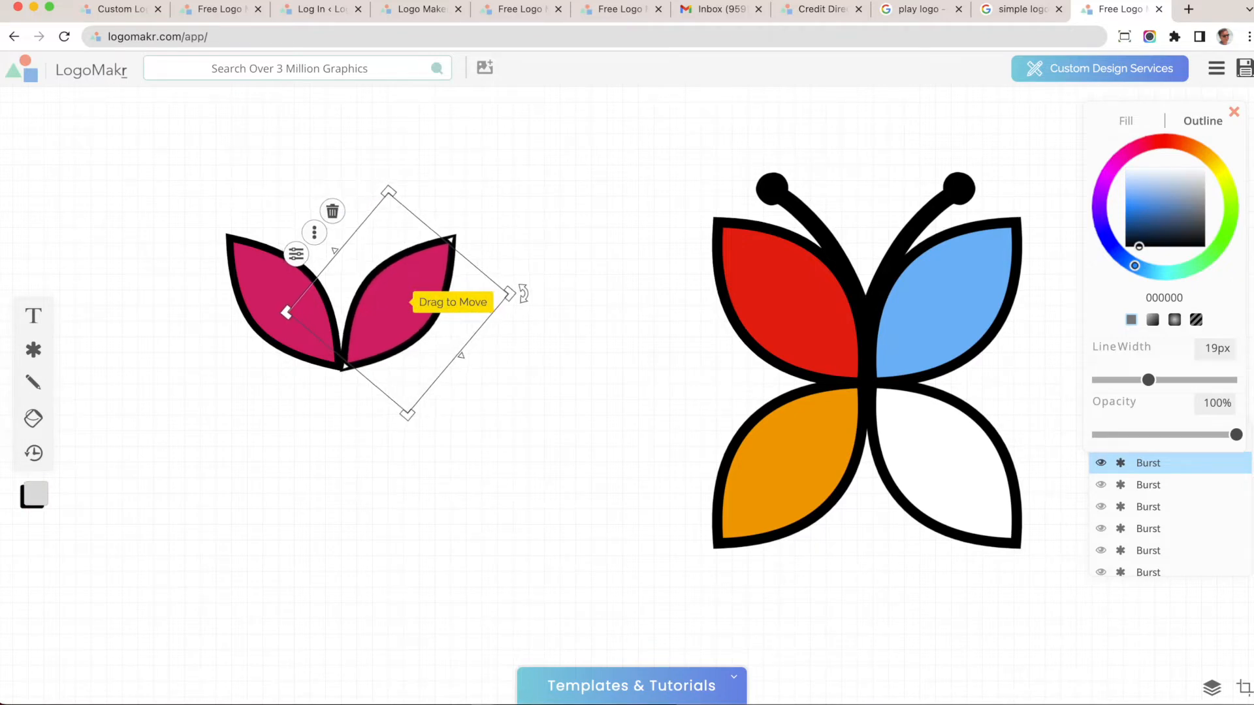
key("Right")
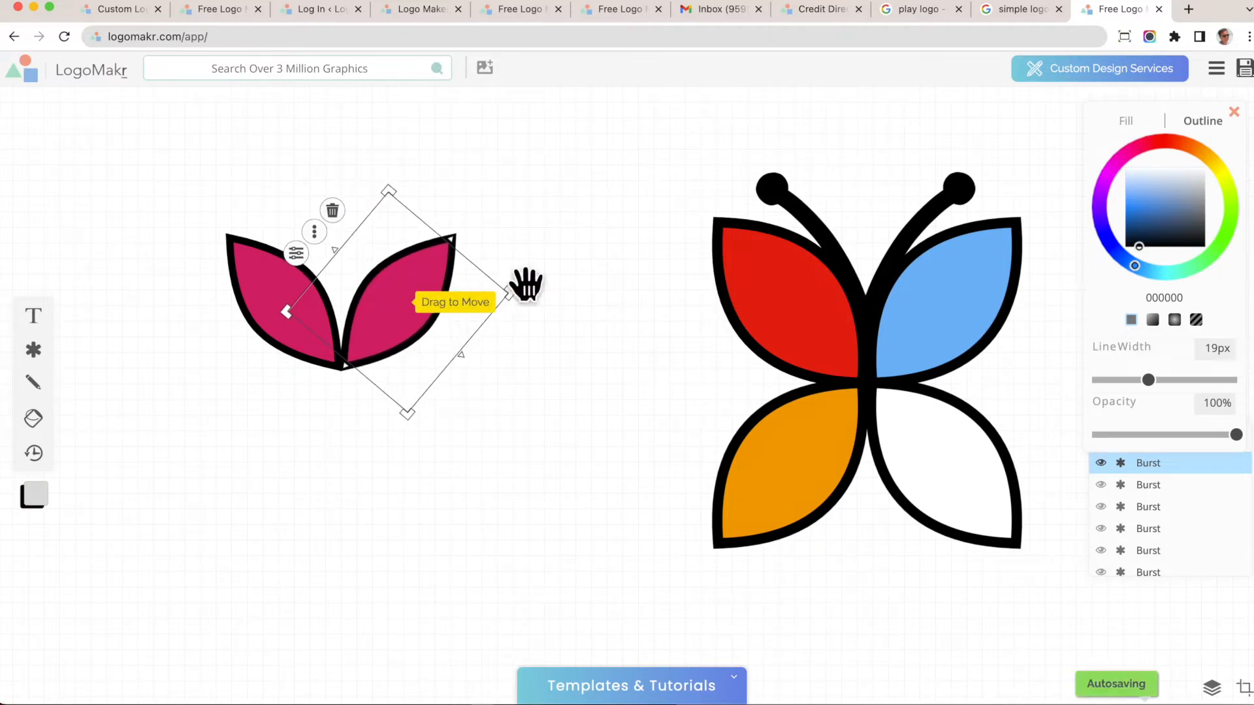
left_click(577, 238)
left_click(440, 296)
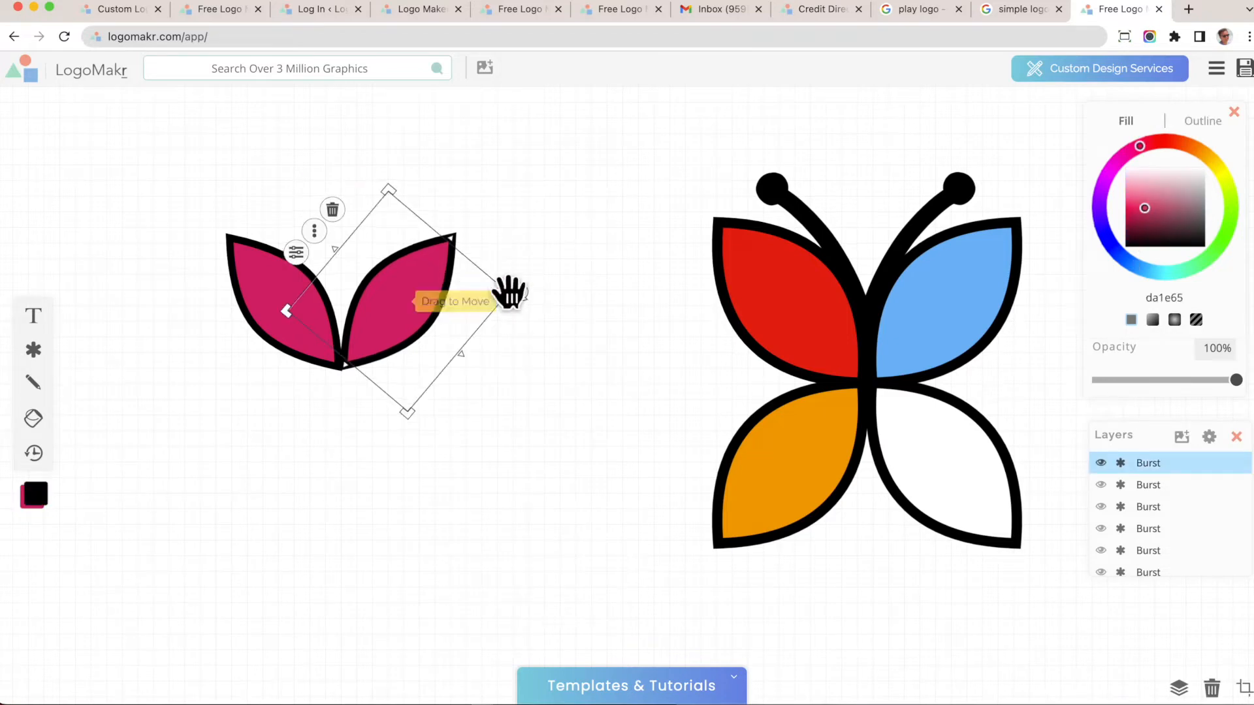
left_click(568, 224)
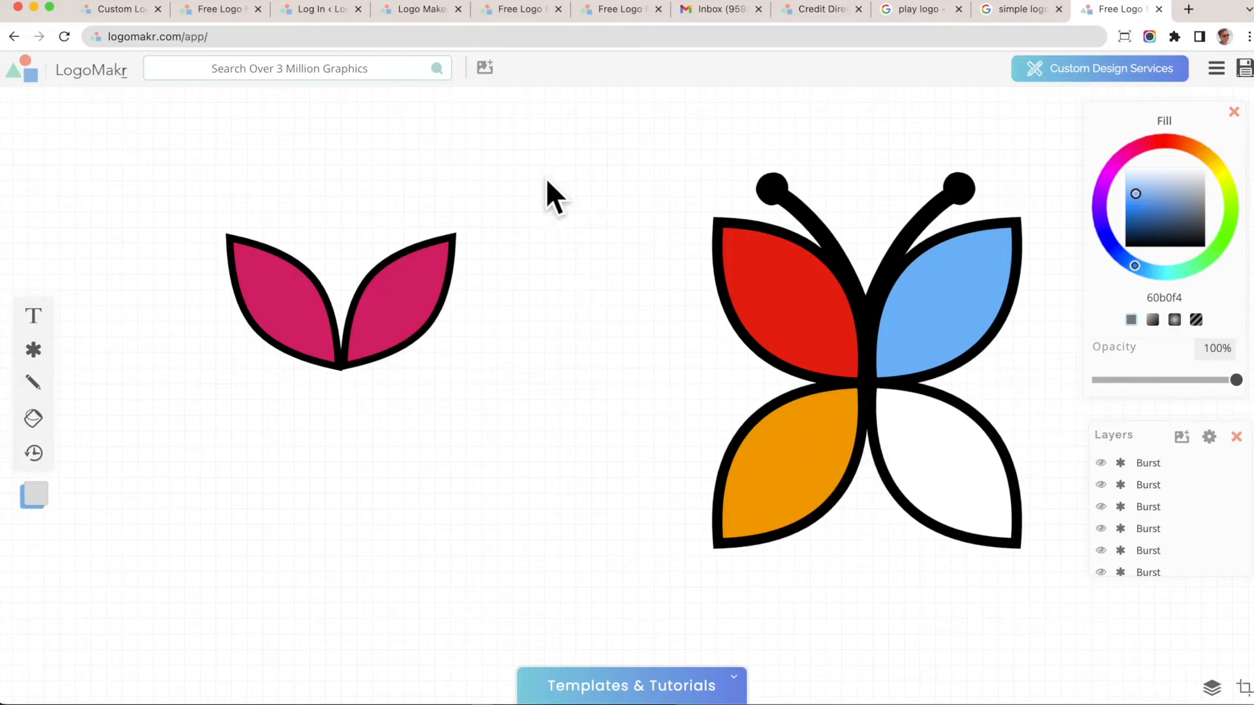
Step: Select both pink leaves and duplicate them together
left_click_drag(547, 181, 205, 375)
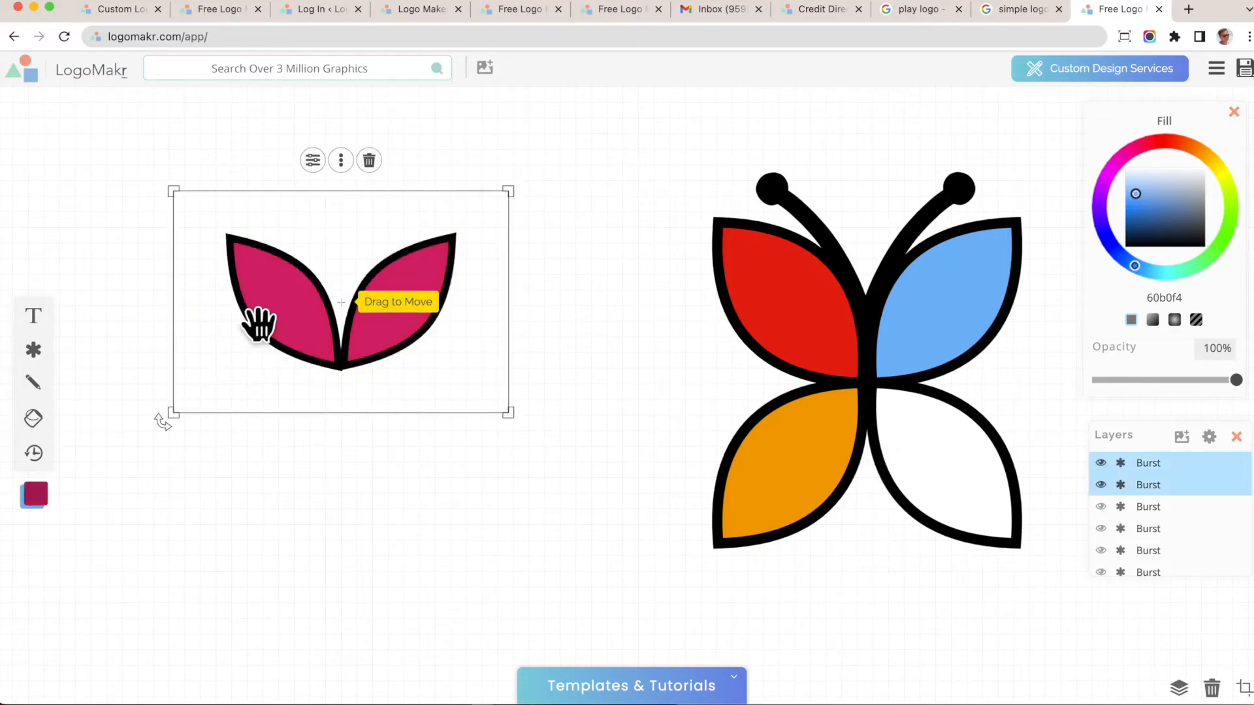
left_click(346, 327)
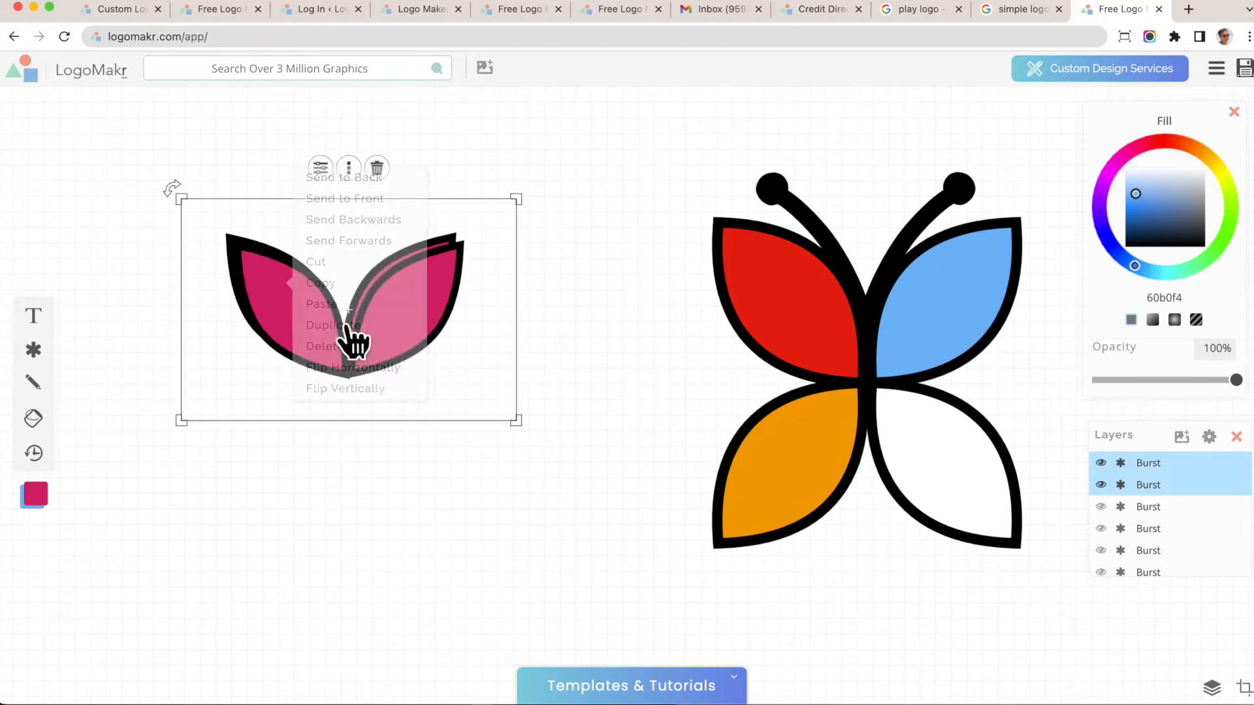
Step: Move the duplicated pair of pink leaves directly below the originals and flip it vertically to form the butterfly's lower wings
left_click_drag(369, 311, 363, 433)
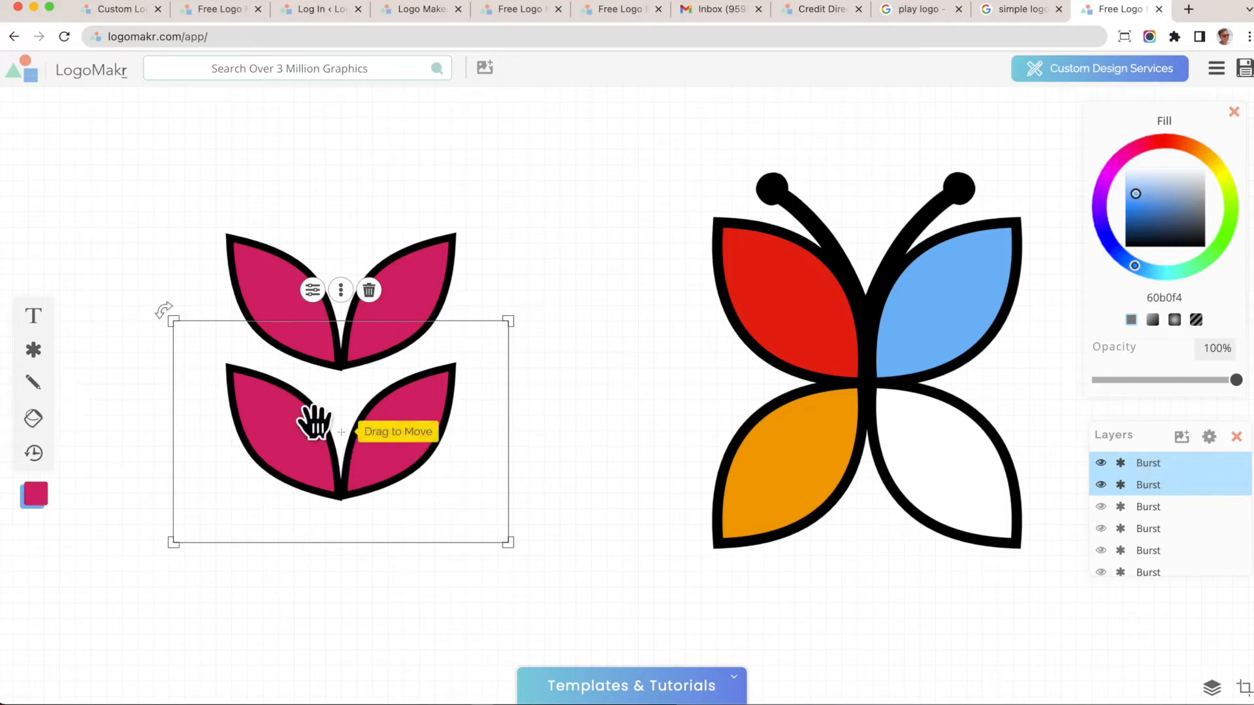
right_click(410, 425)
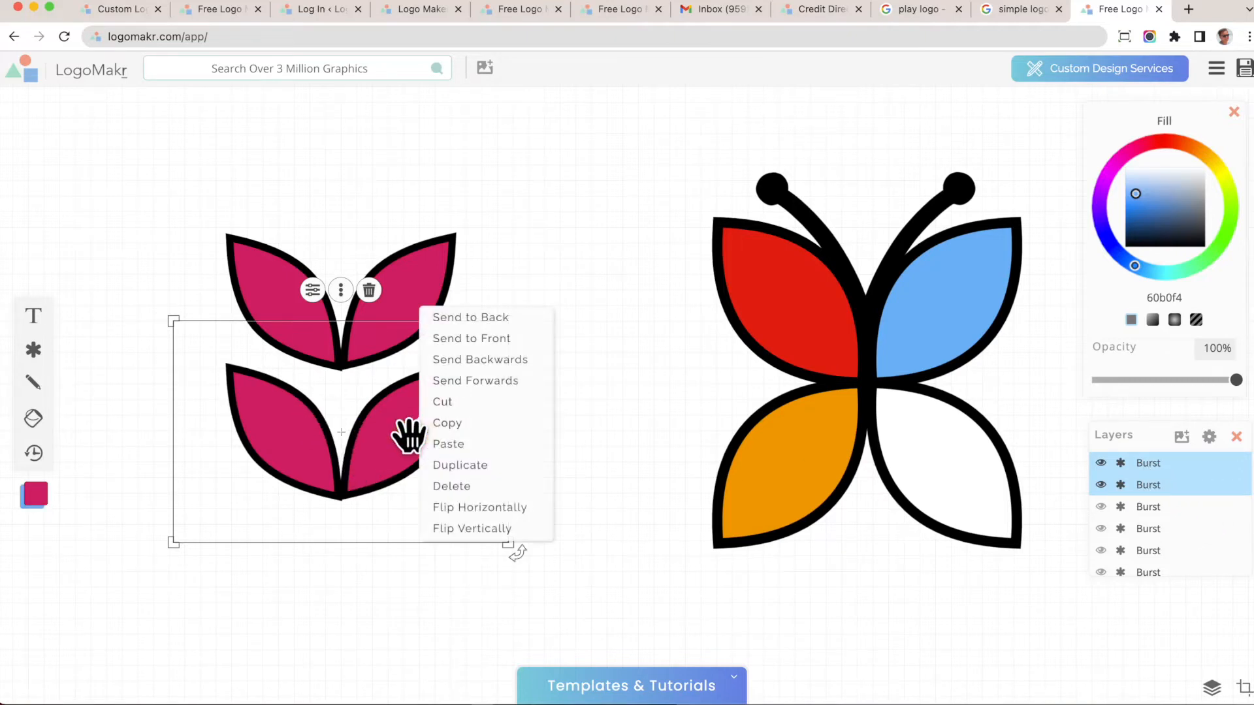
left_click(496, 530)
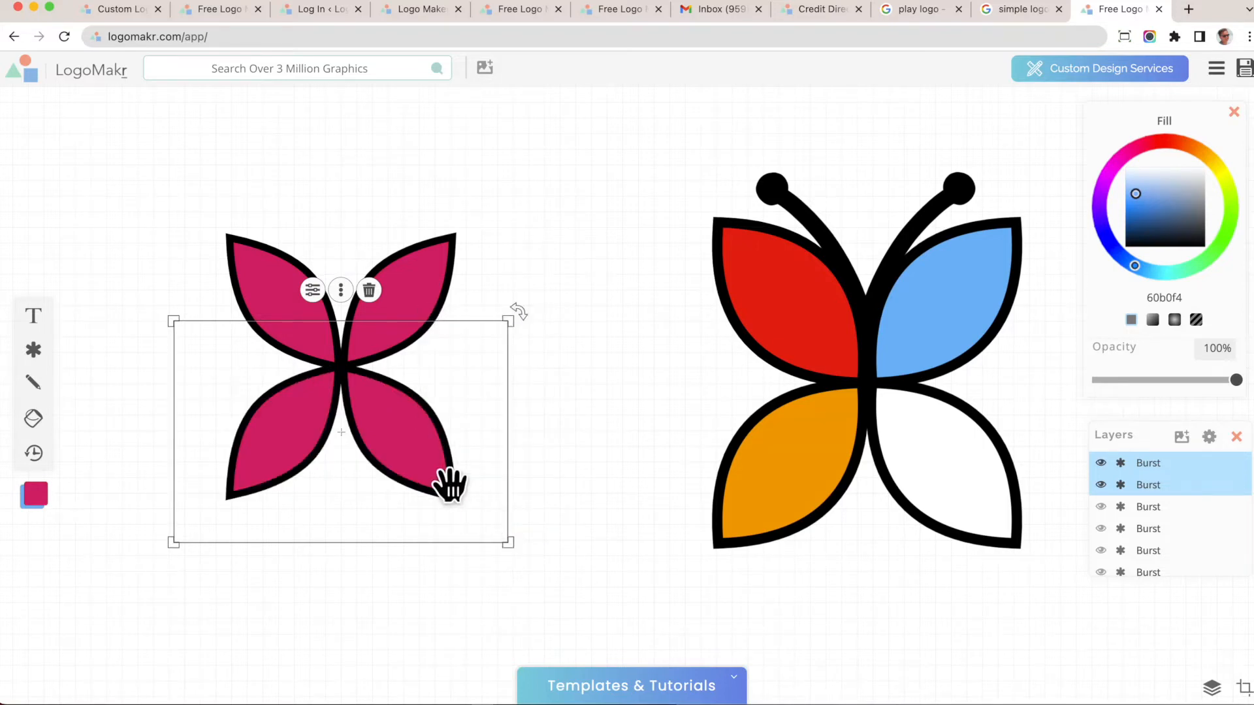
mouse_move(446, 467)
left_mouse_down()
mouse_move(440, 512)
mouse_move(439, 465)
left_mouse_up()
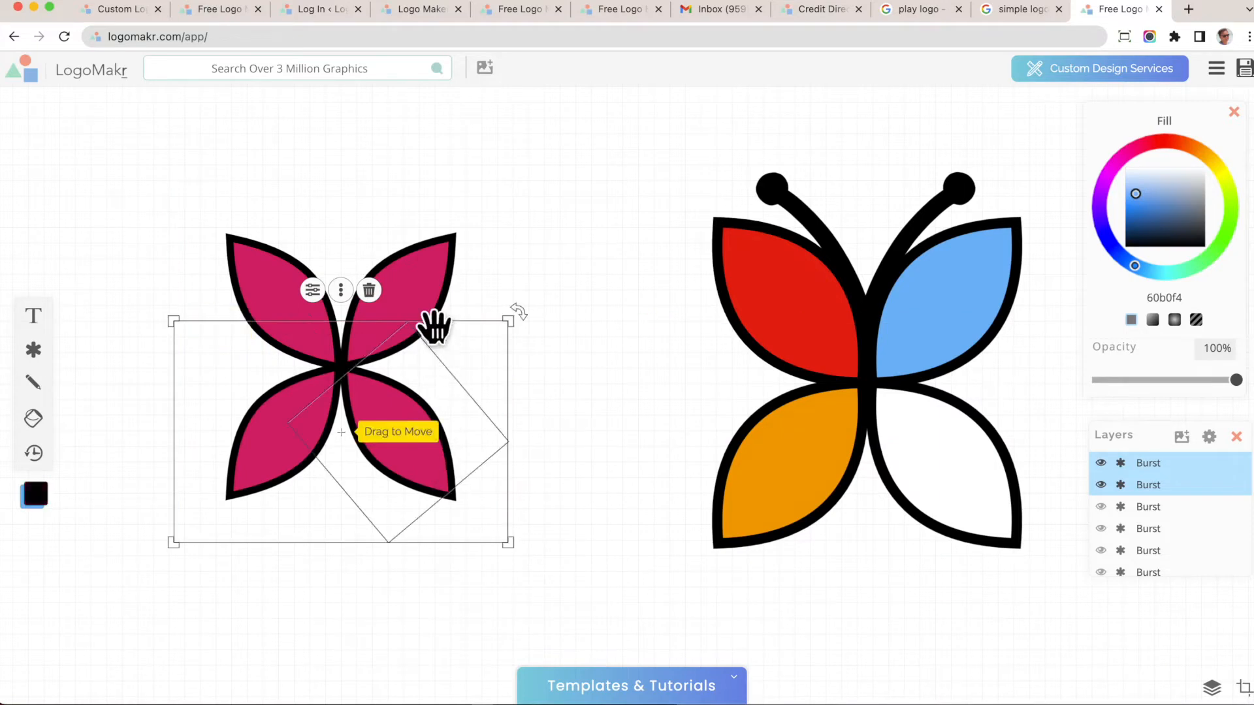
left_click(556, 248)
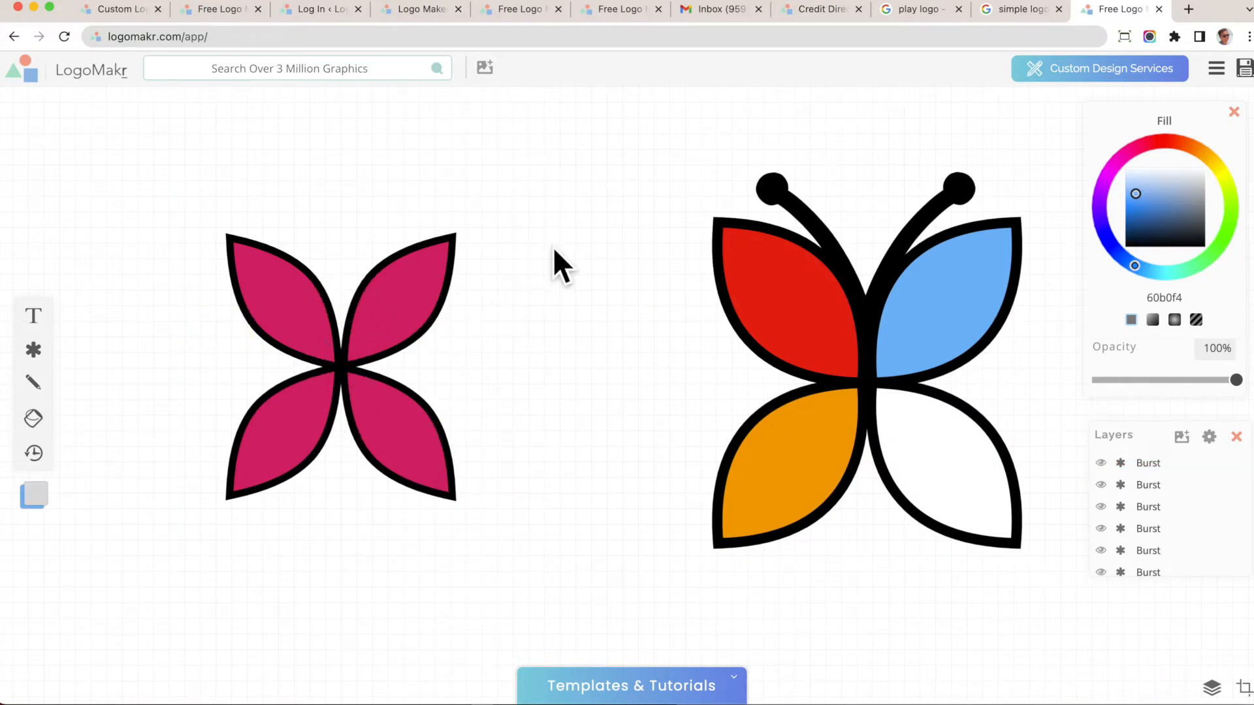
Step: Set the fill of the pink butterfly's upper-right wing to bright magenta, ff00f3
left_click(310, 302)
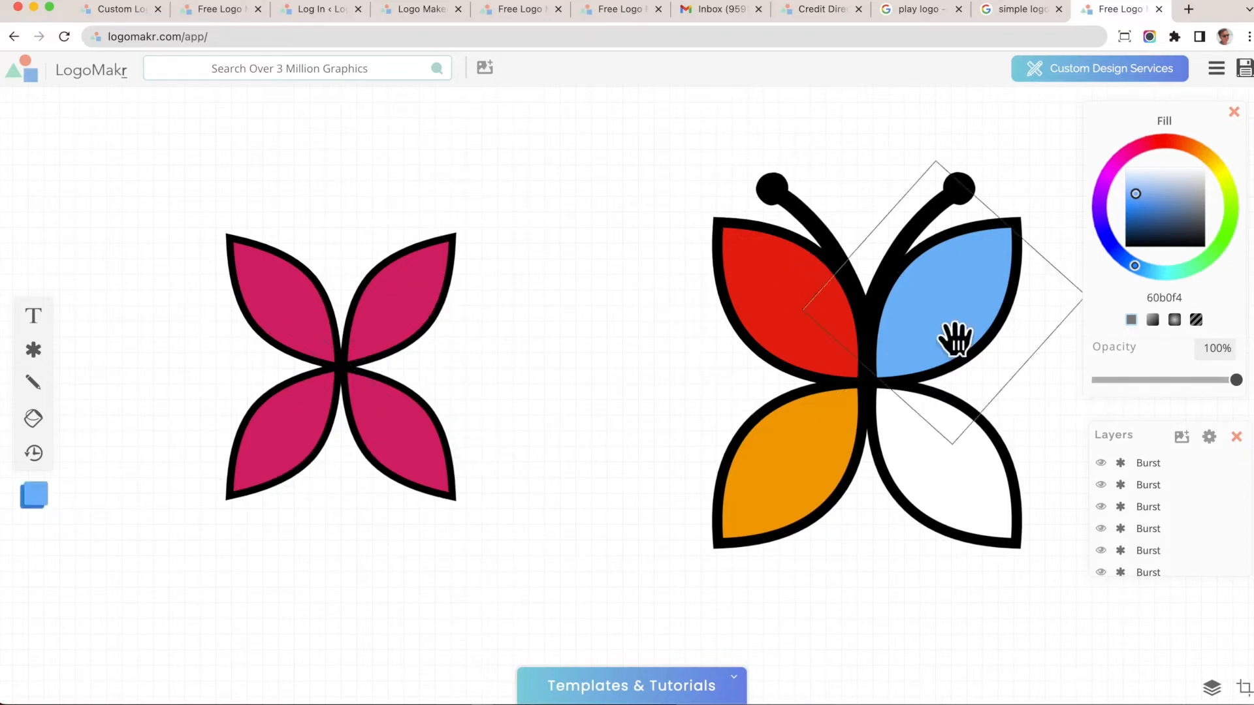
left_click(414, 293)
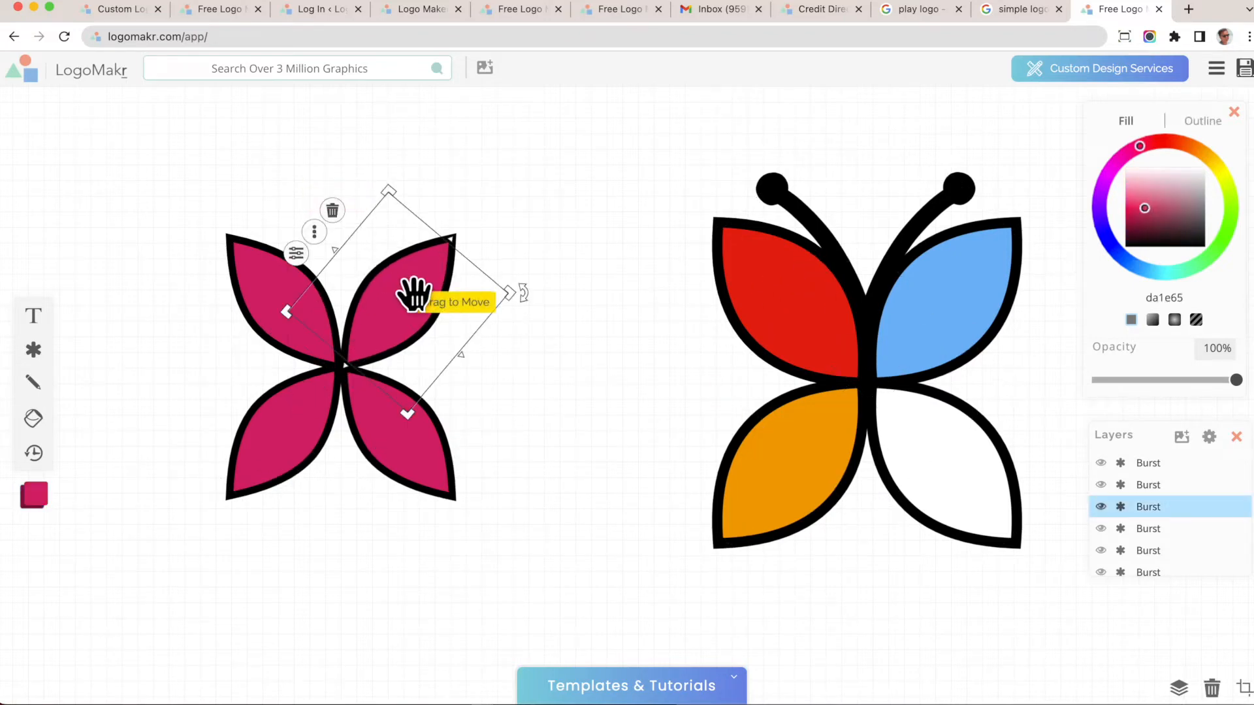
left_click(1110, 172)
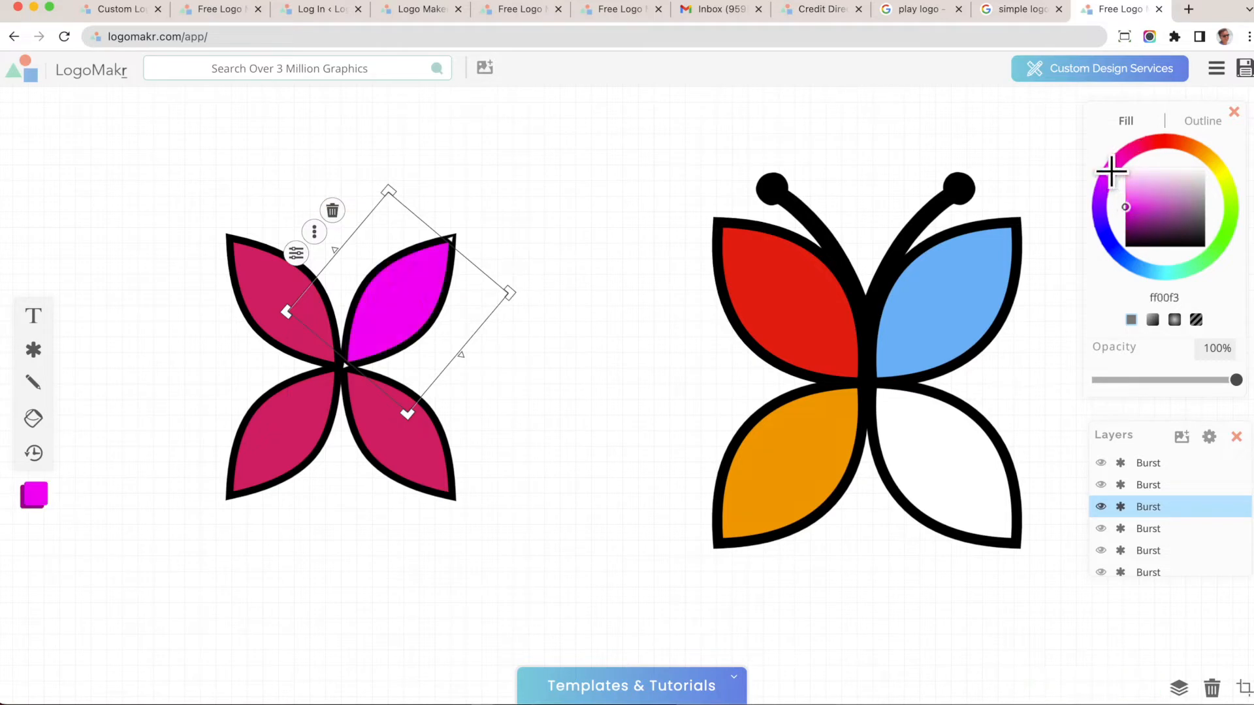
Step: Set the fill of the butterfly's lower-left pink wing to light blue, 00ceff
left_click(302, 406)
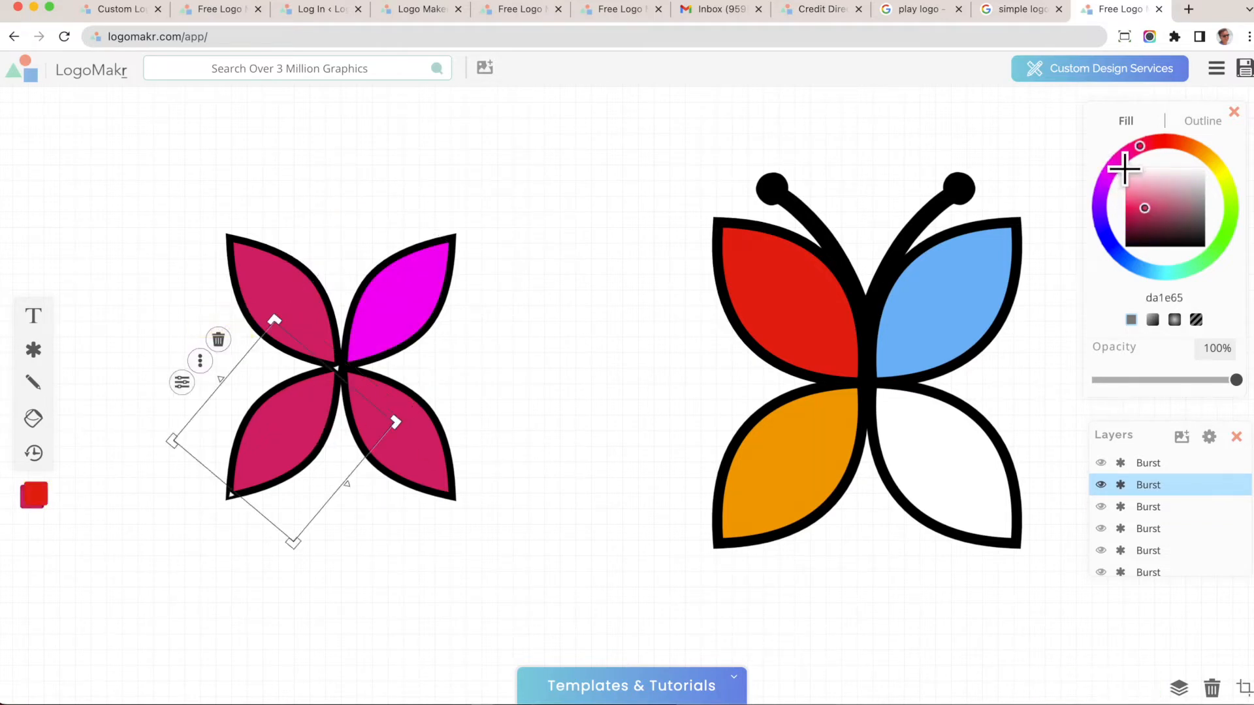
left_click(1137, 201)
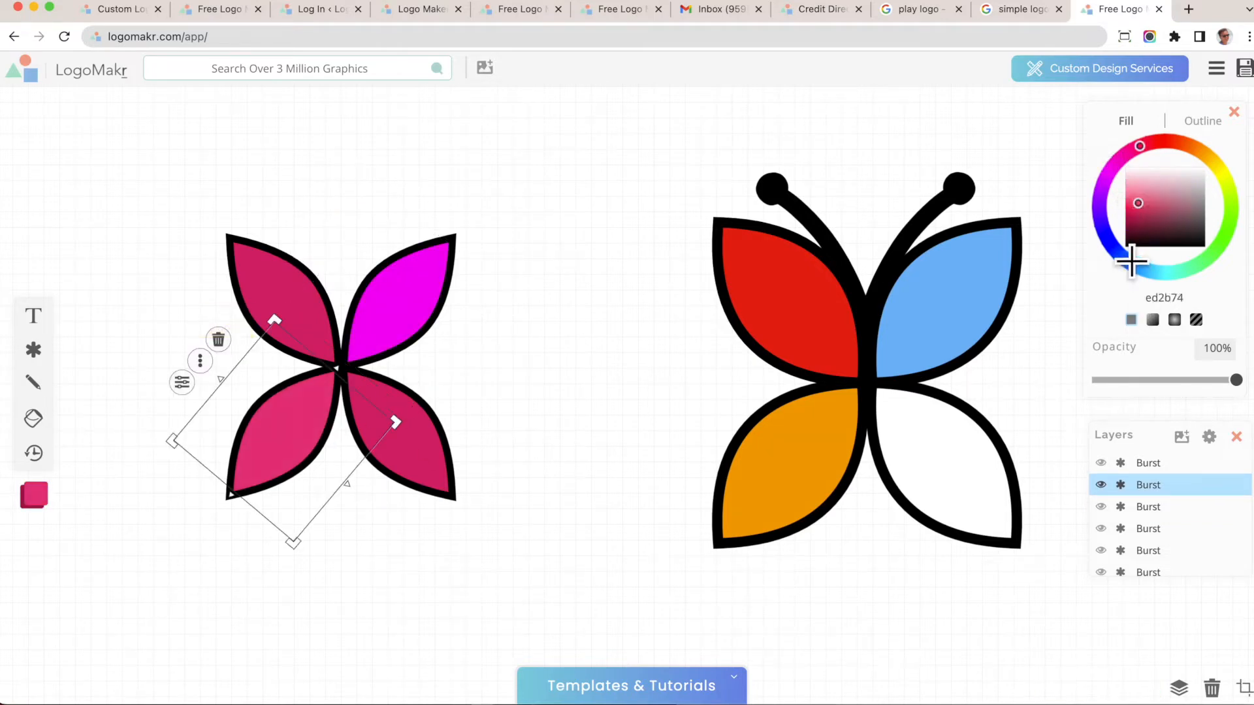
left_click_drag(1131, 261, 1150, 269)
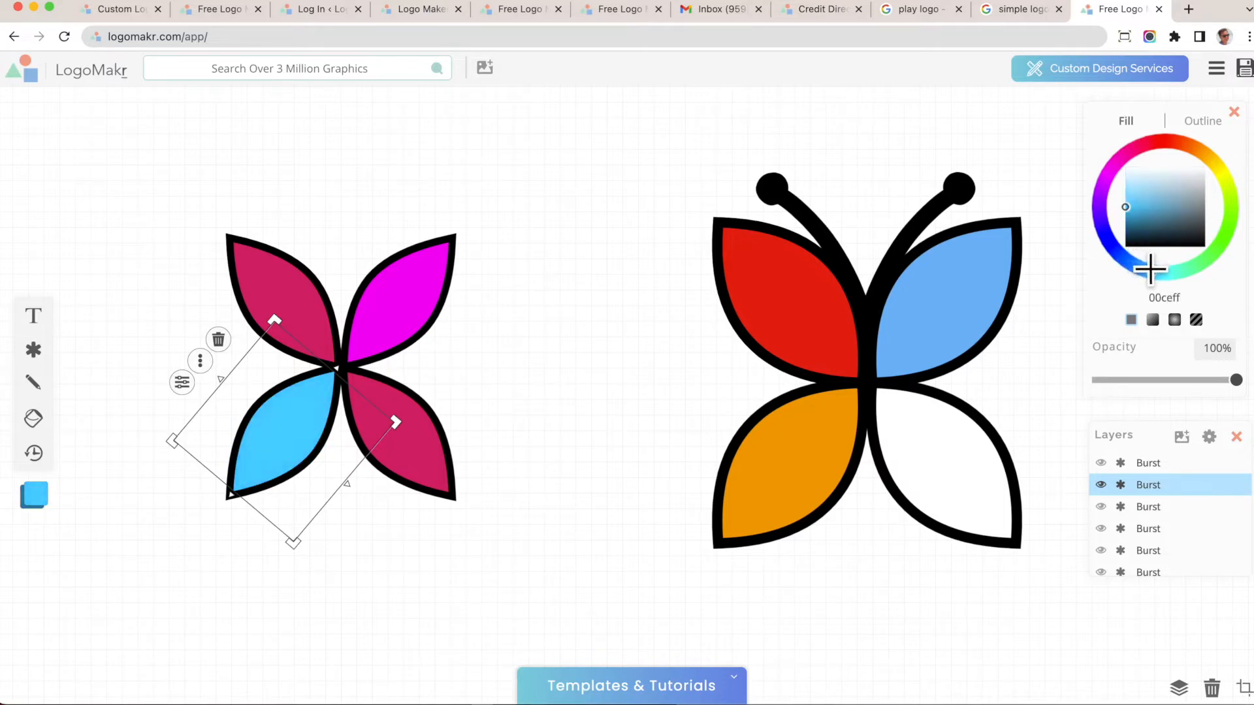
Step: Recolor the butterfly's lower-right pink wing yellow and clear the selection
left_click(420, 414)
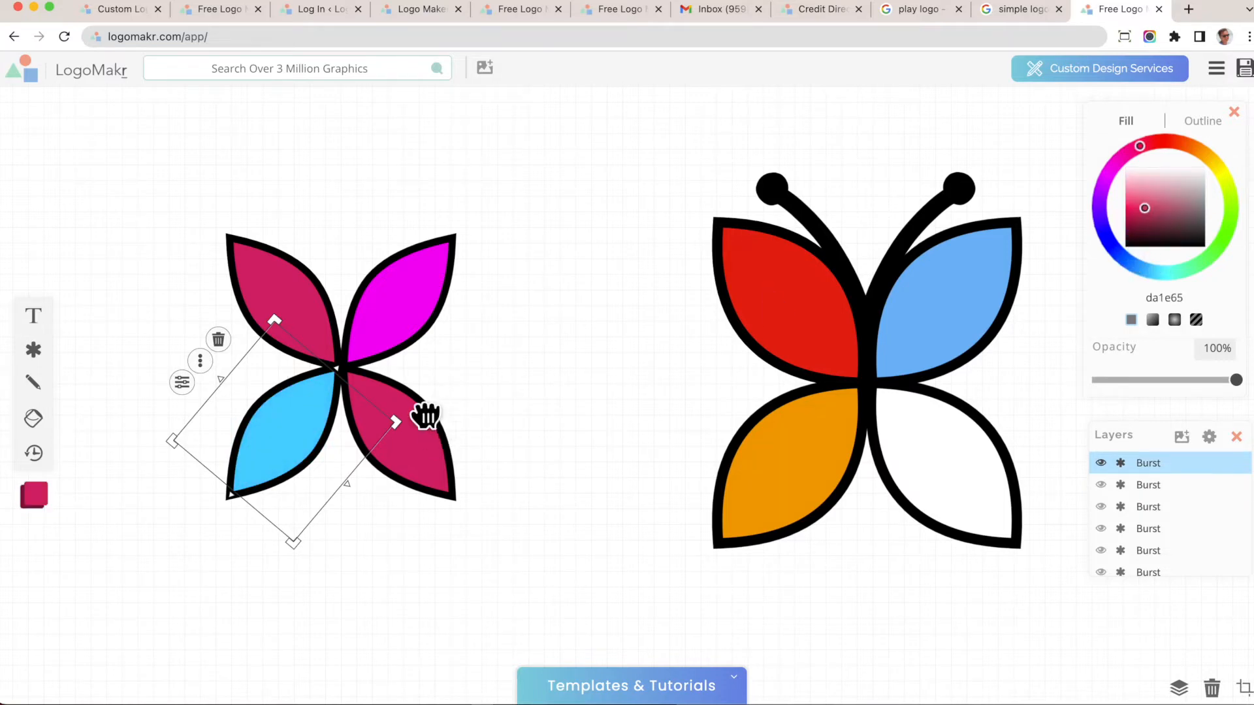
left_click(1210, 158)
left_click_drag(1143, 198, 1126, 206)
left_click(582, 128)
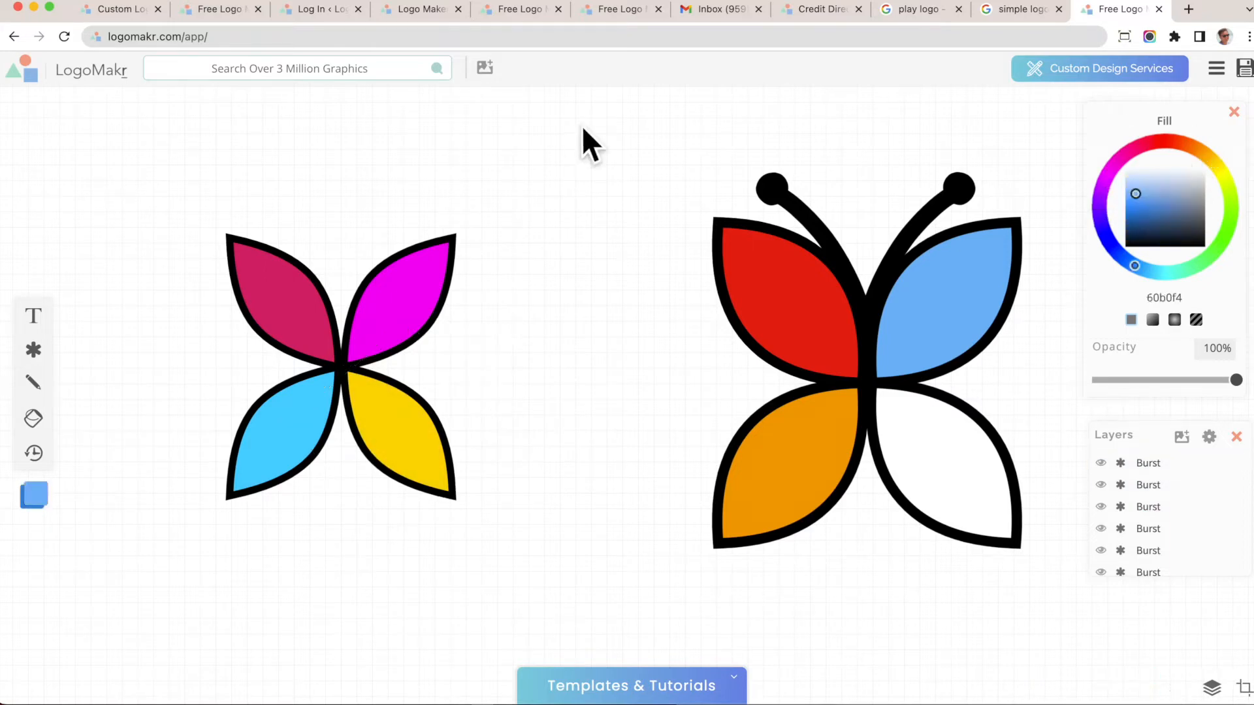
left_click(33, 350)
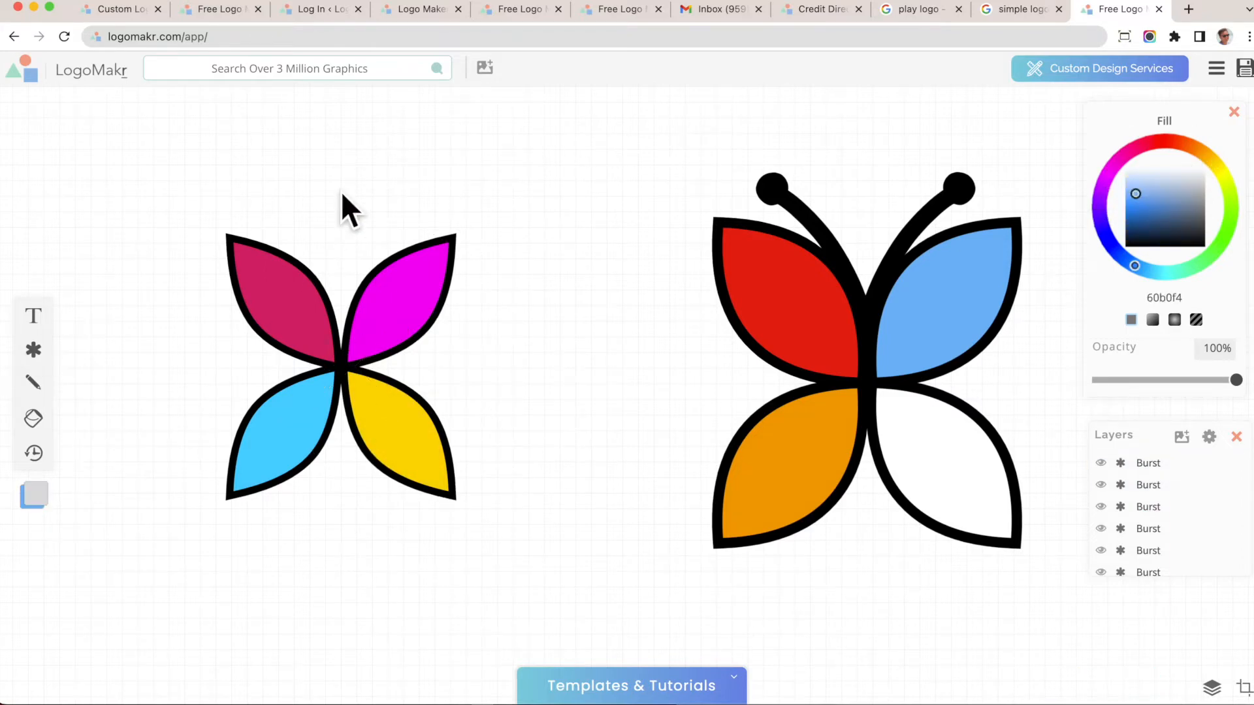
left_click(849, 268)
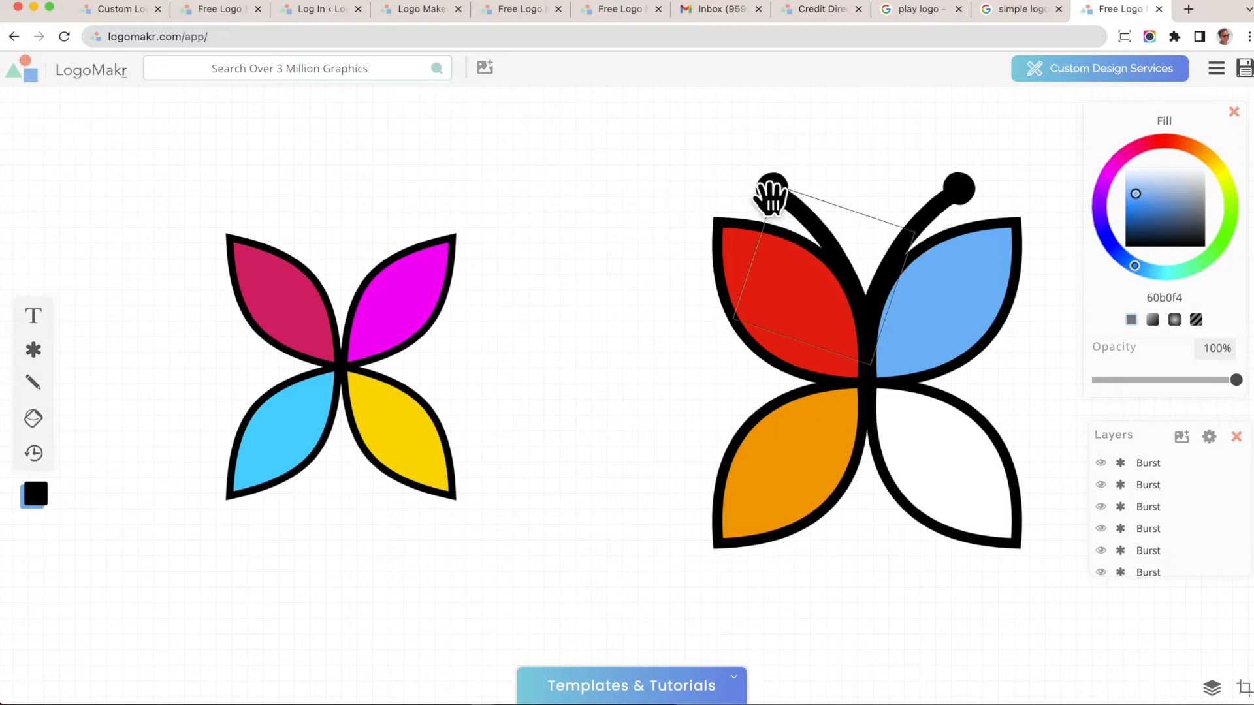
left_click(270, 203)
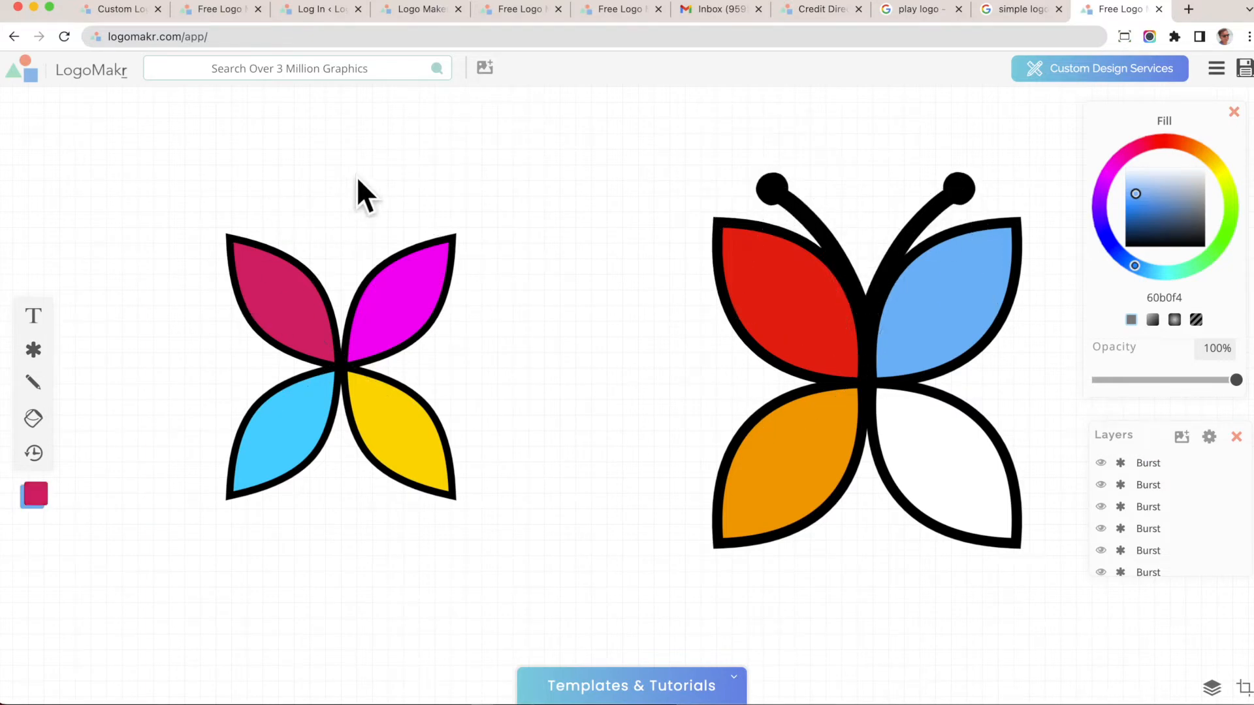
left_click(33, 384)
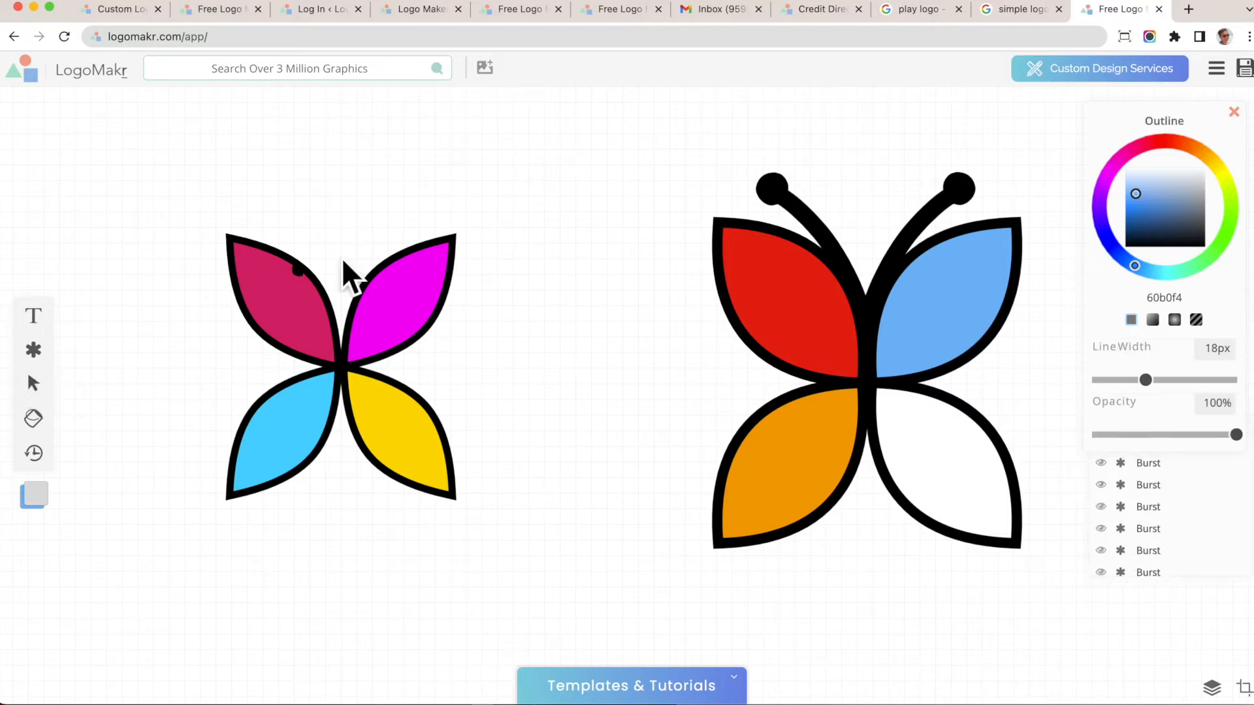
mouse_move(572, 352)
left_mouse_down()
mouse_move(513, 230)
mouse_move(458, 204)
left_mouse_up()
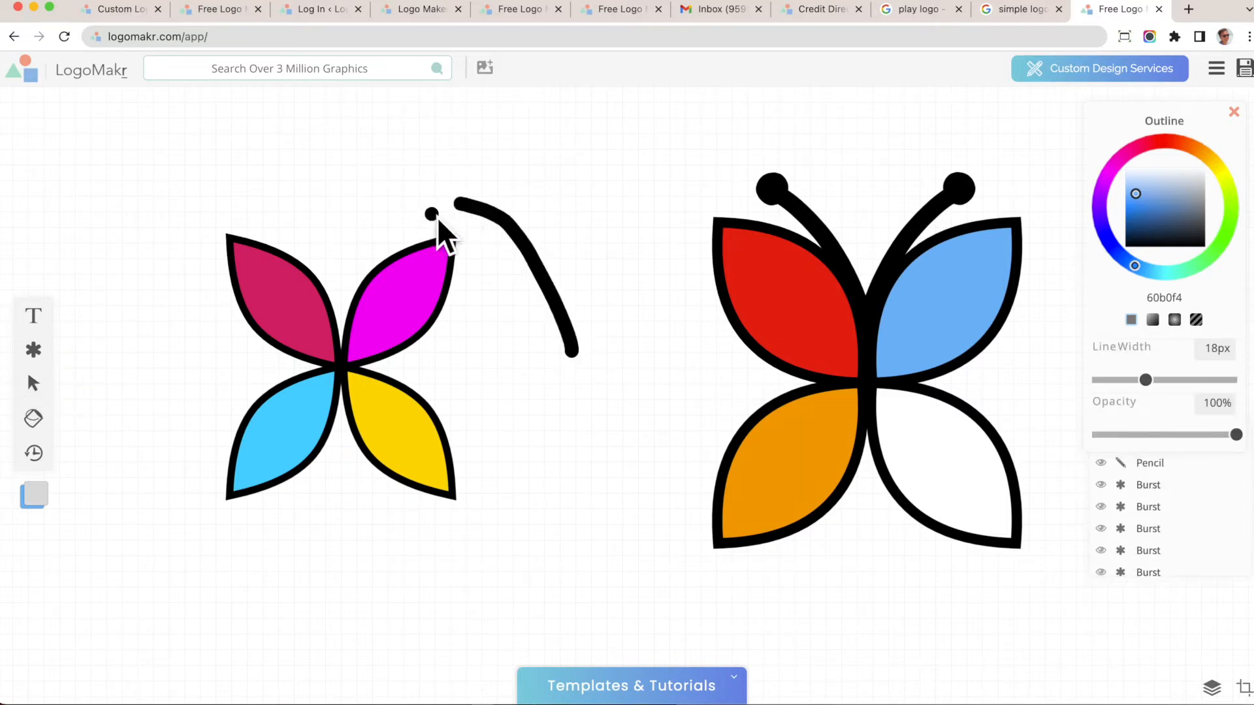
key("super+z")
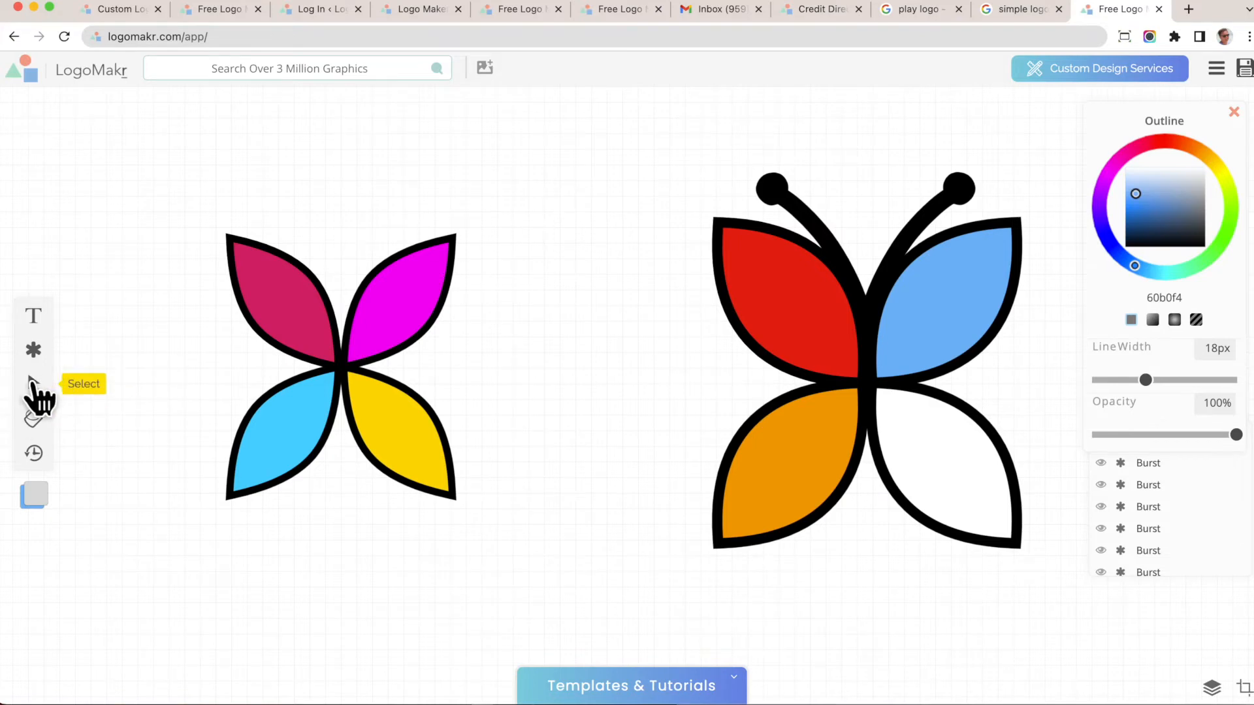
left_click(34, 385)
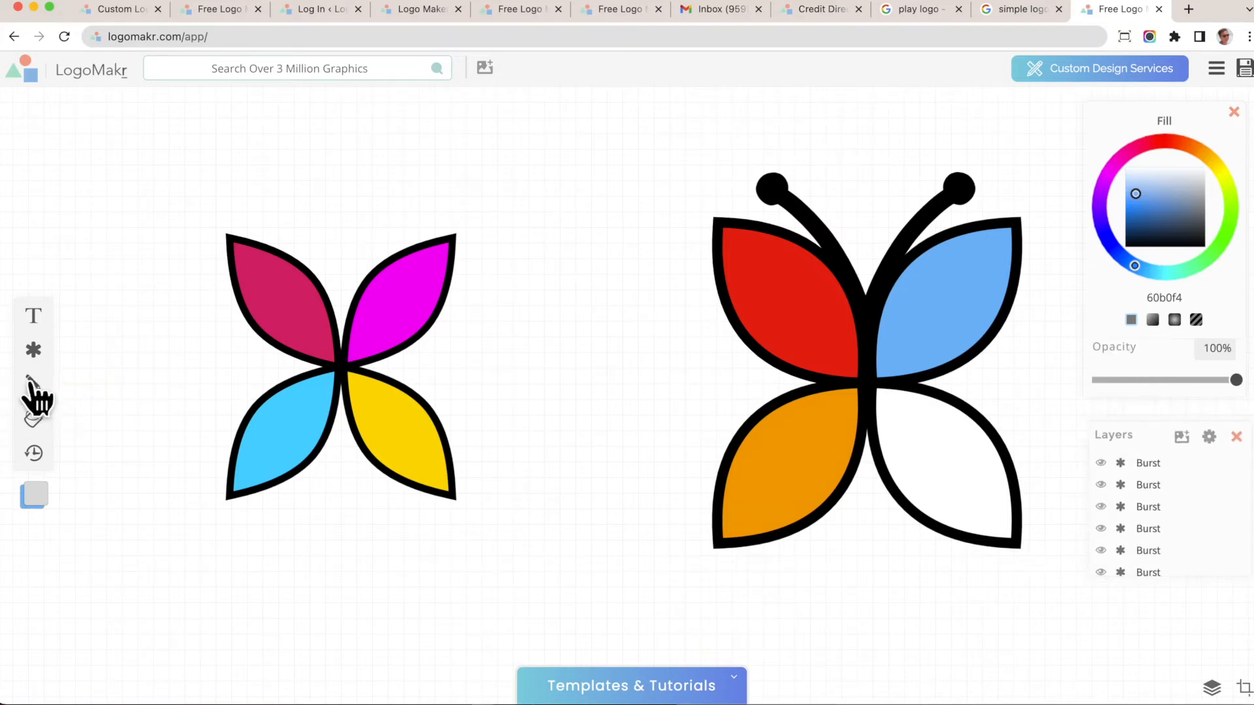
Step: Draw a curved antenna with a round ball at its upper end using the Pencil between the two butterflies, undoing and redrawing the first attempt
left_click(30, 384)
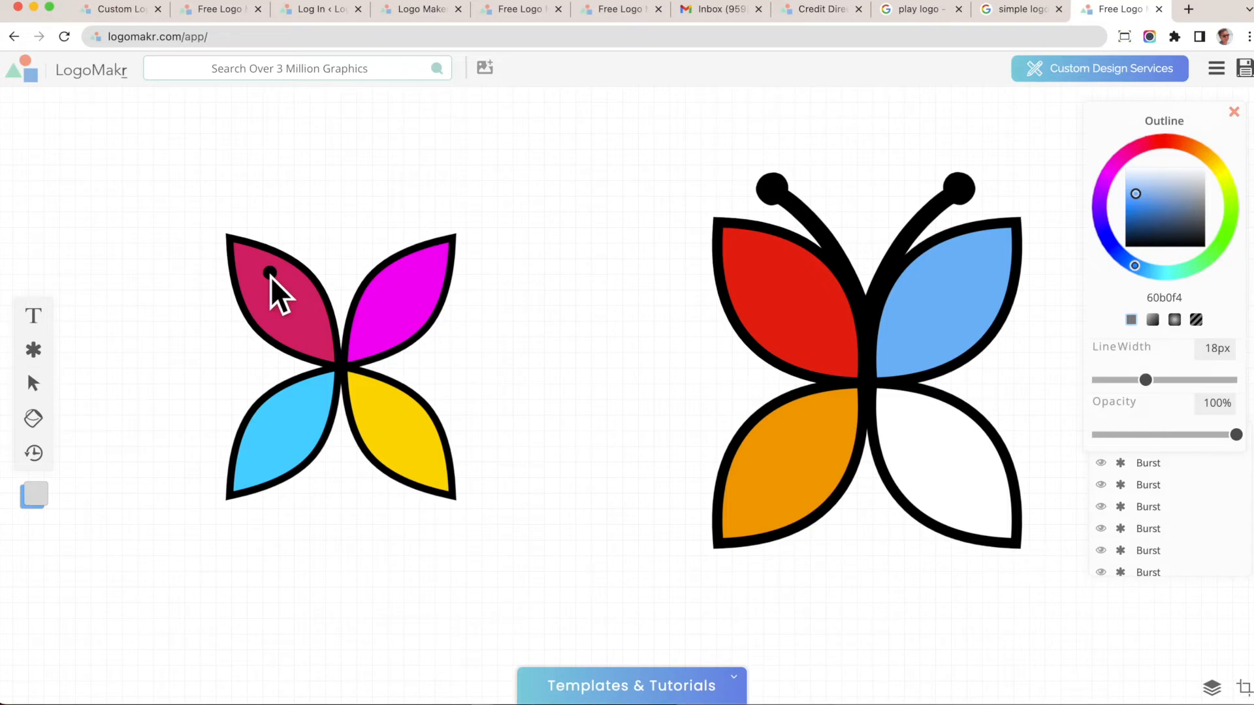
left_click_drag(551, 295, 502, 175)
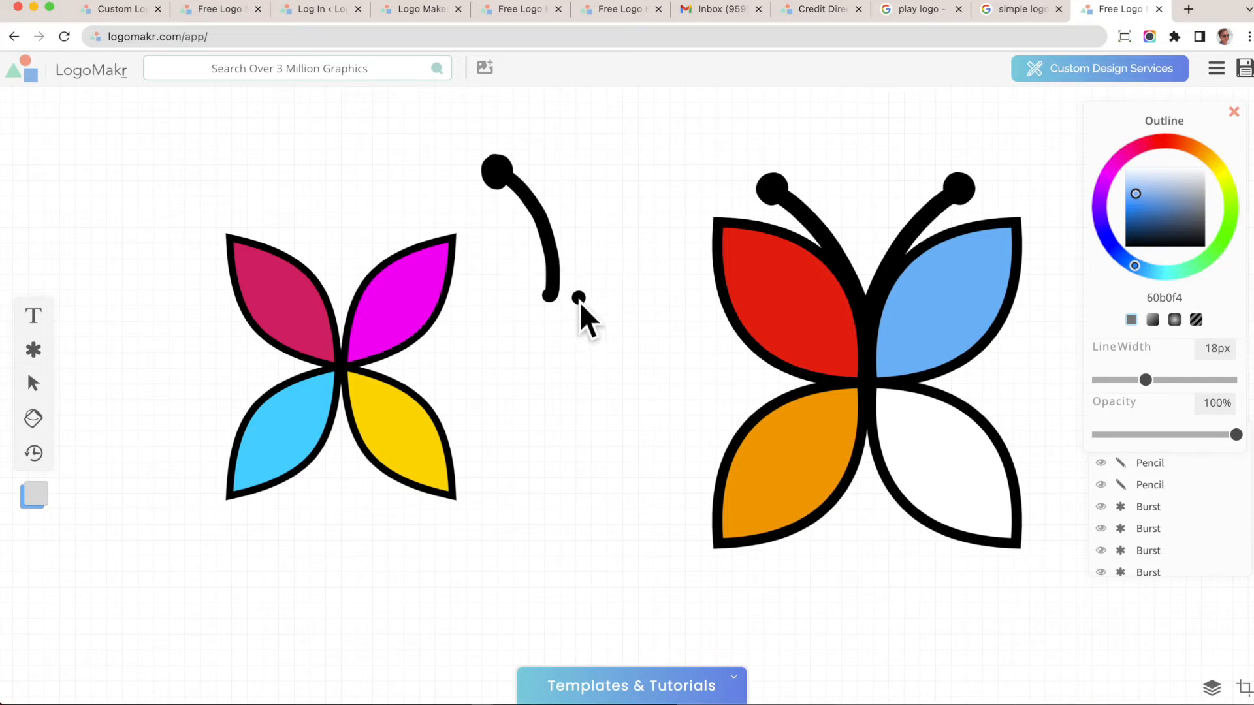
left_click(33, 455)
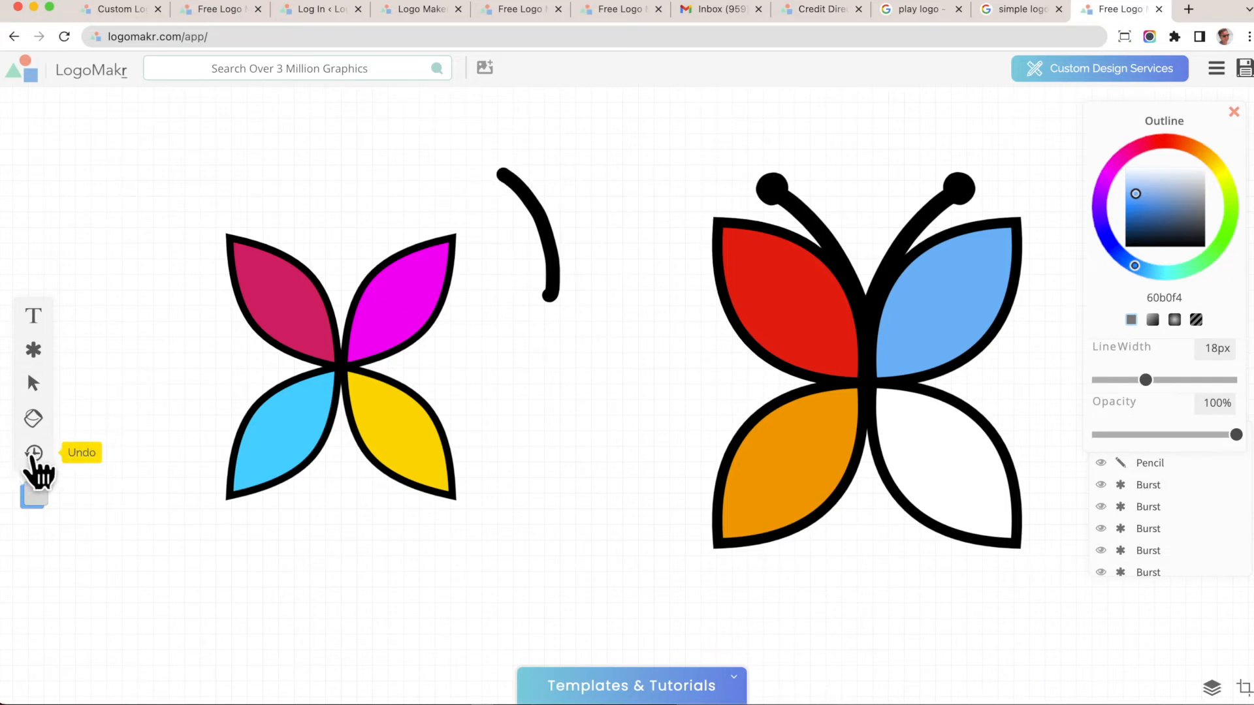
left_click(37, 454)
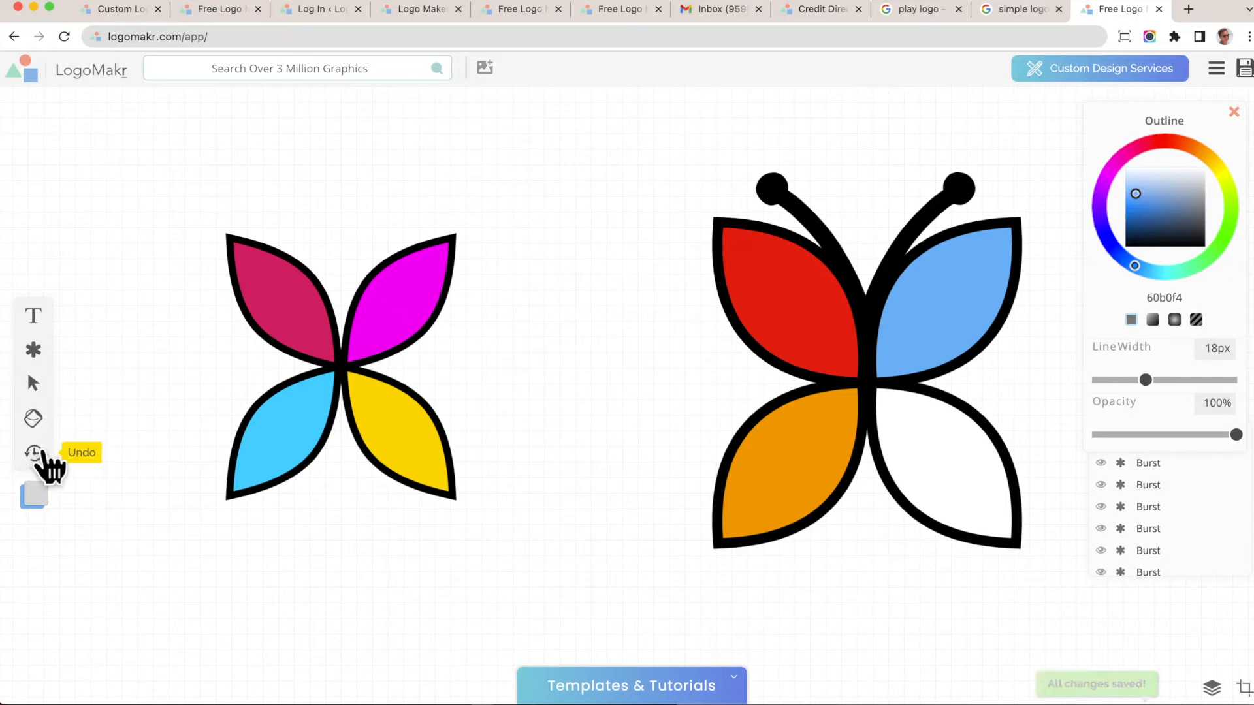
left_click_drag(576, 328, 516, 206)
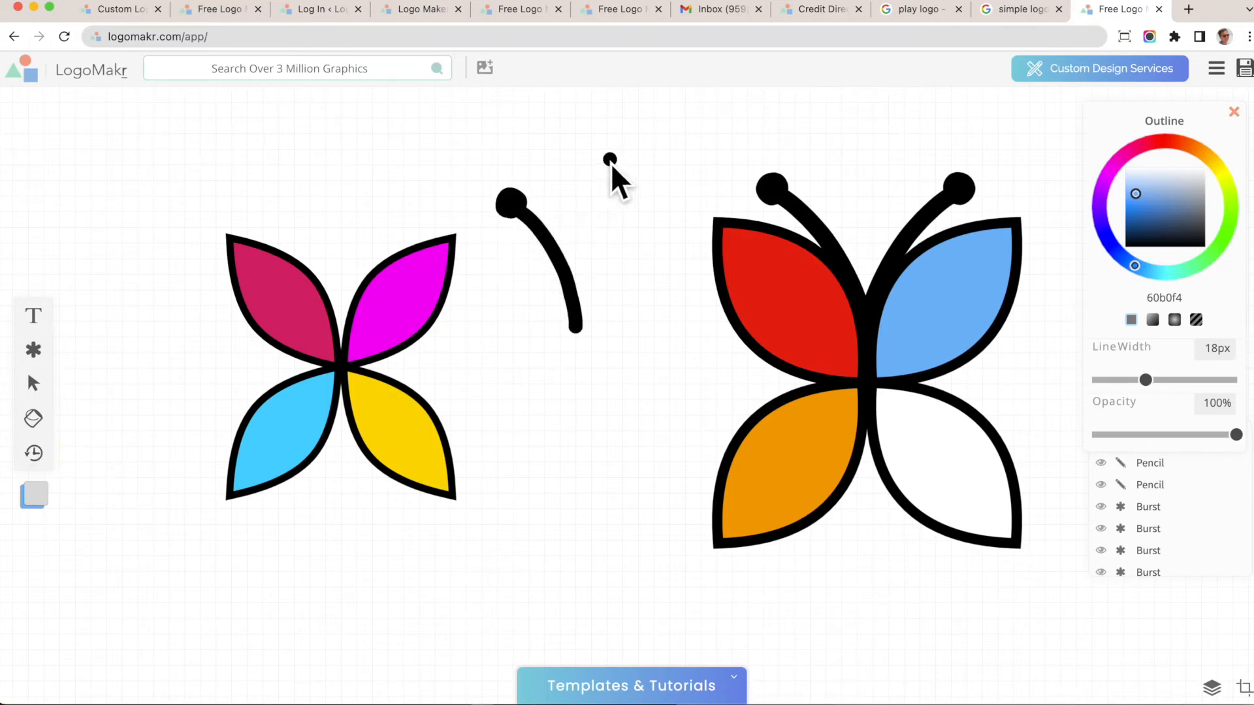
left_click(32, 385)
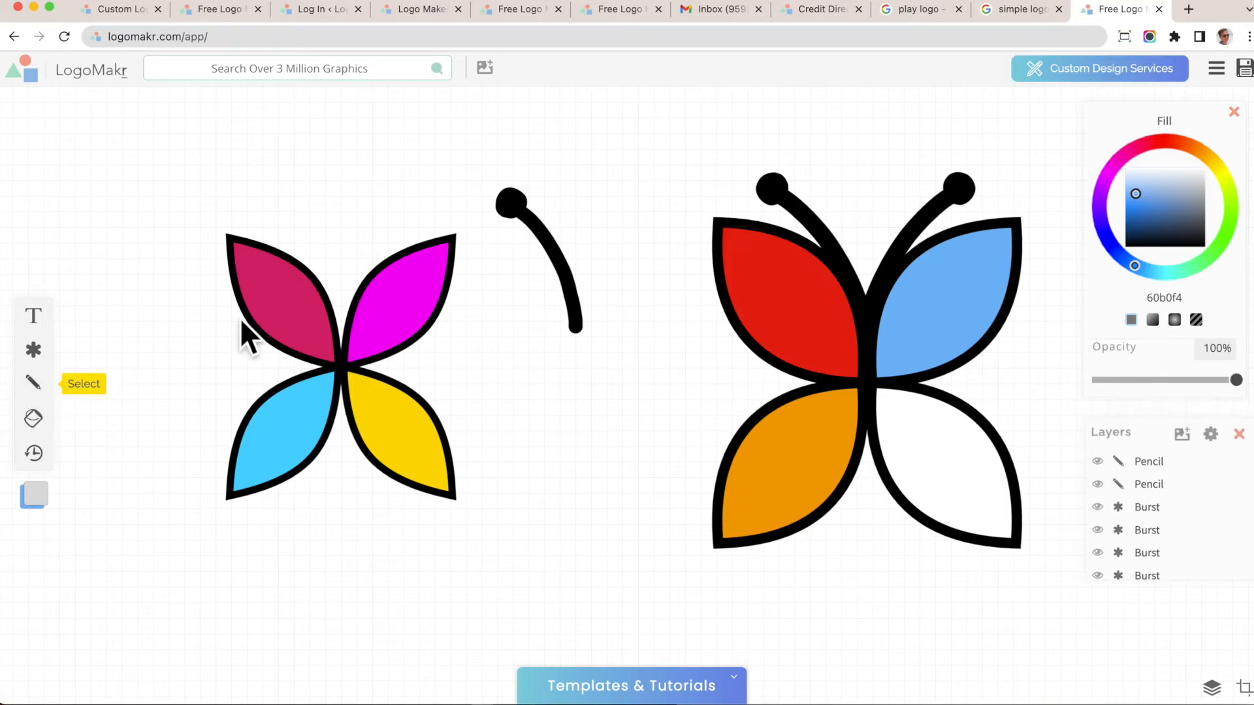
left_click_drag(635, 156, 528, 326)
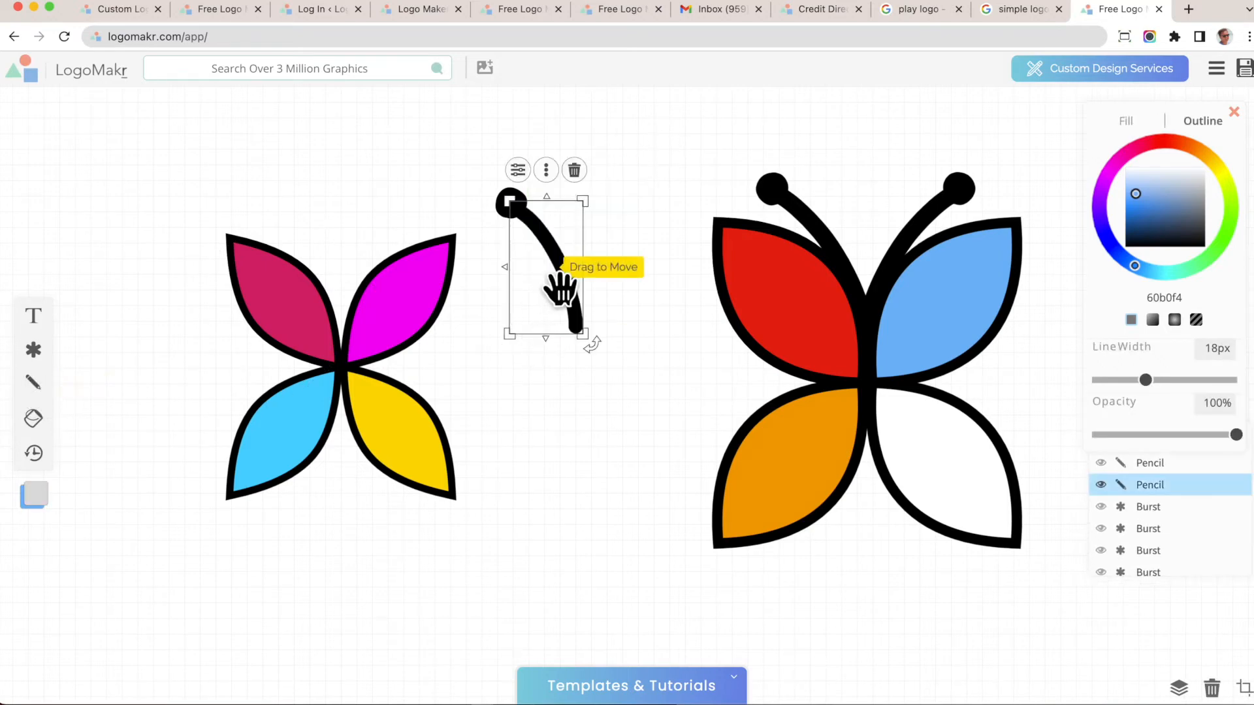
mouse_move(562, 284)
left_mouse_down()
mouse_move(355, 277)
mouse_move(369, 277)
left_mouse_up()
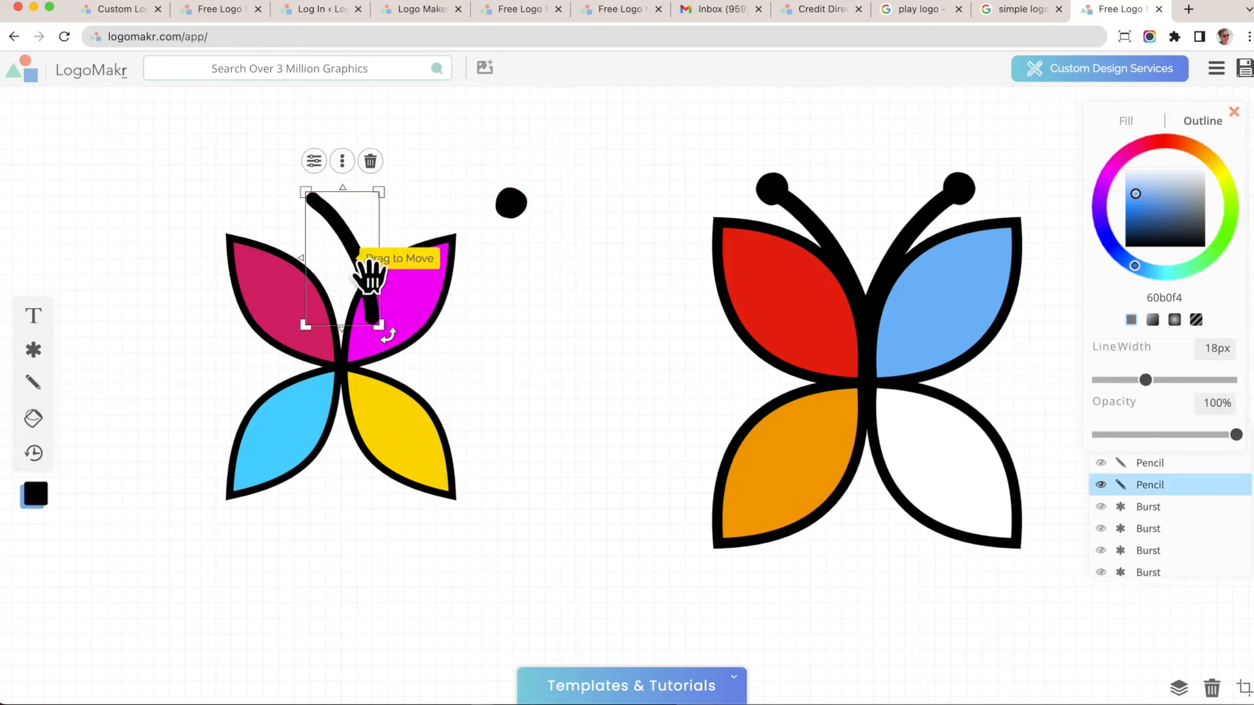
key("super+z")
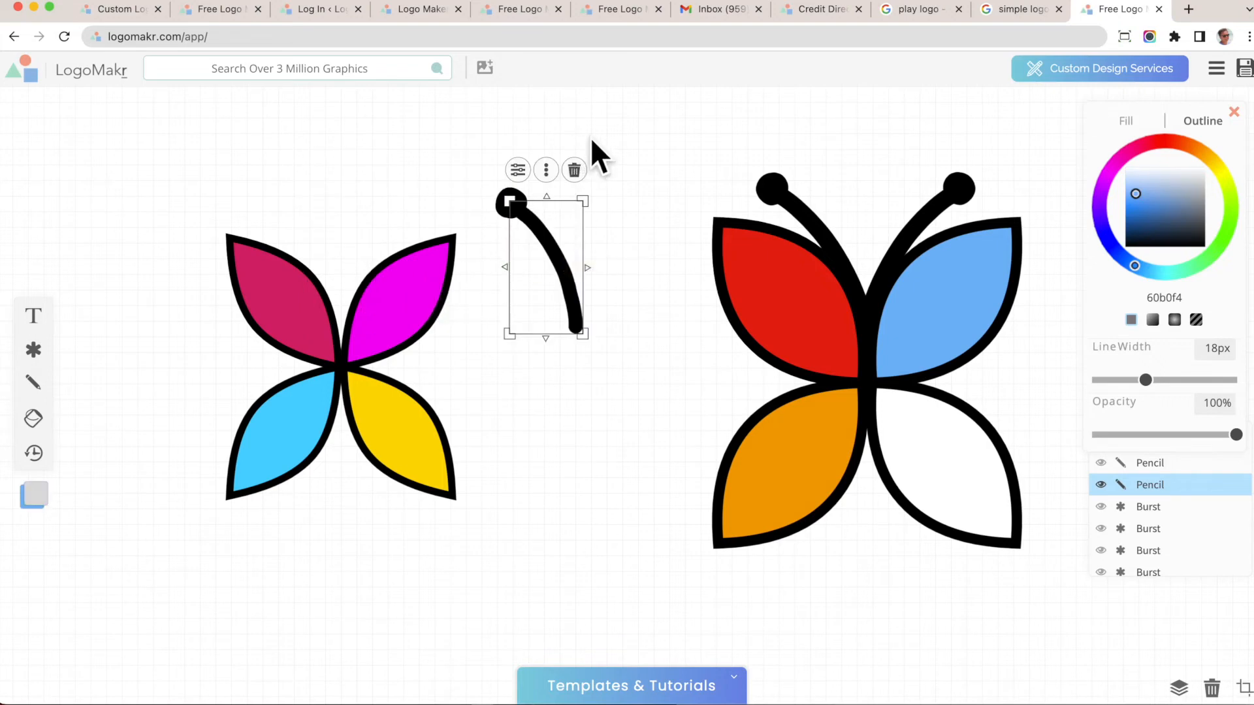
Step: Select the antenna's stroke and ball together, scale them down slightly and place them in the empty space above and right of the magenta wing
mouse_move(601, 136)
left_mouse_down()
mouse_move(516, 264)
mouse_move(335, 237)
mouse_move(303, 246)
mouse_move(301, 262)
left_mouse_up()
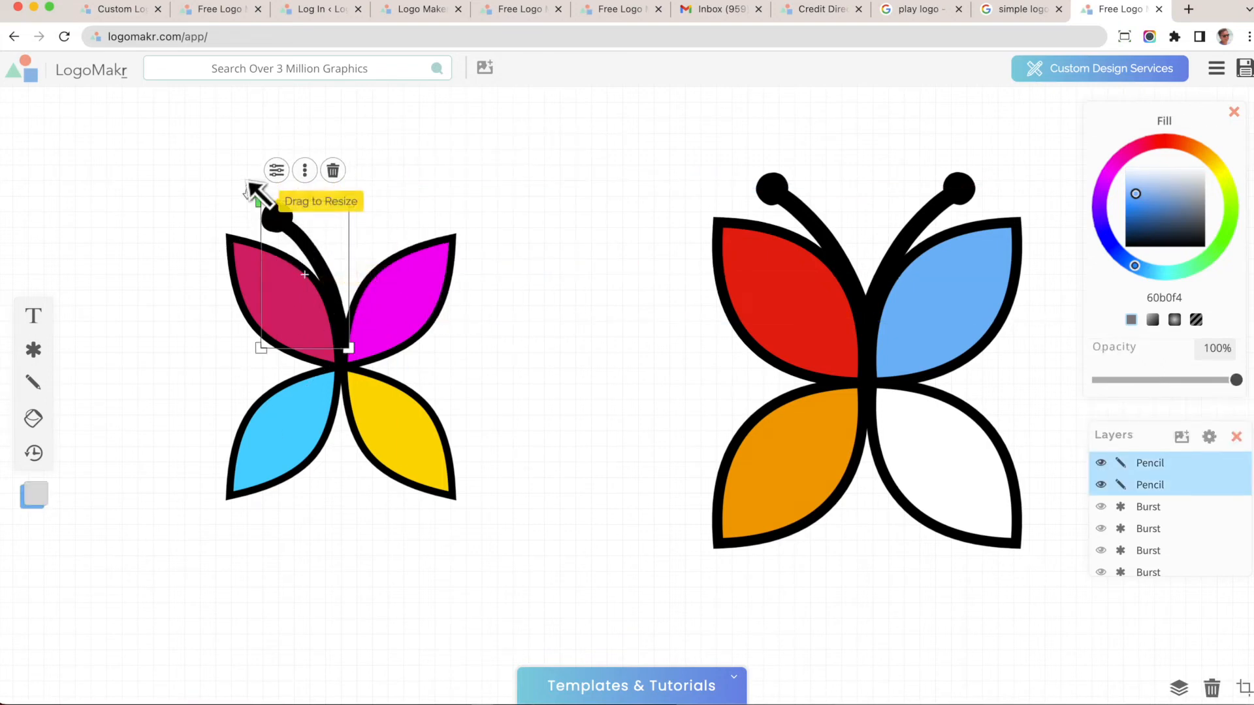
left_click_drag(260, 200, 270, 209)
left_click(272, 211)
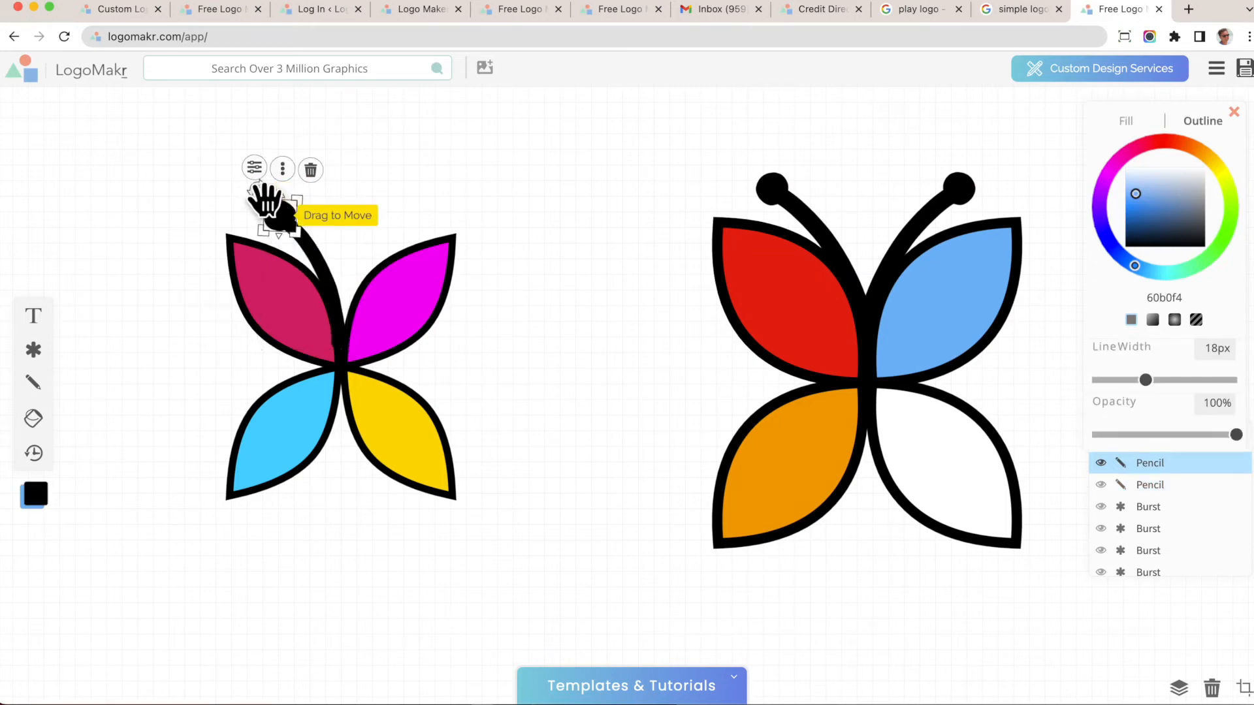
left_click(293, 194, "shift")
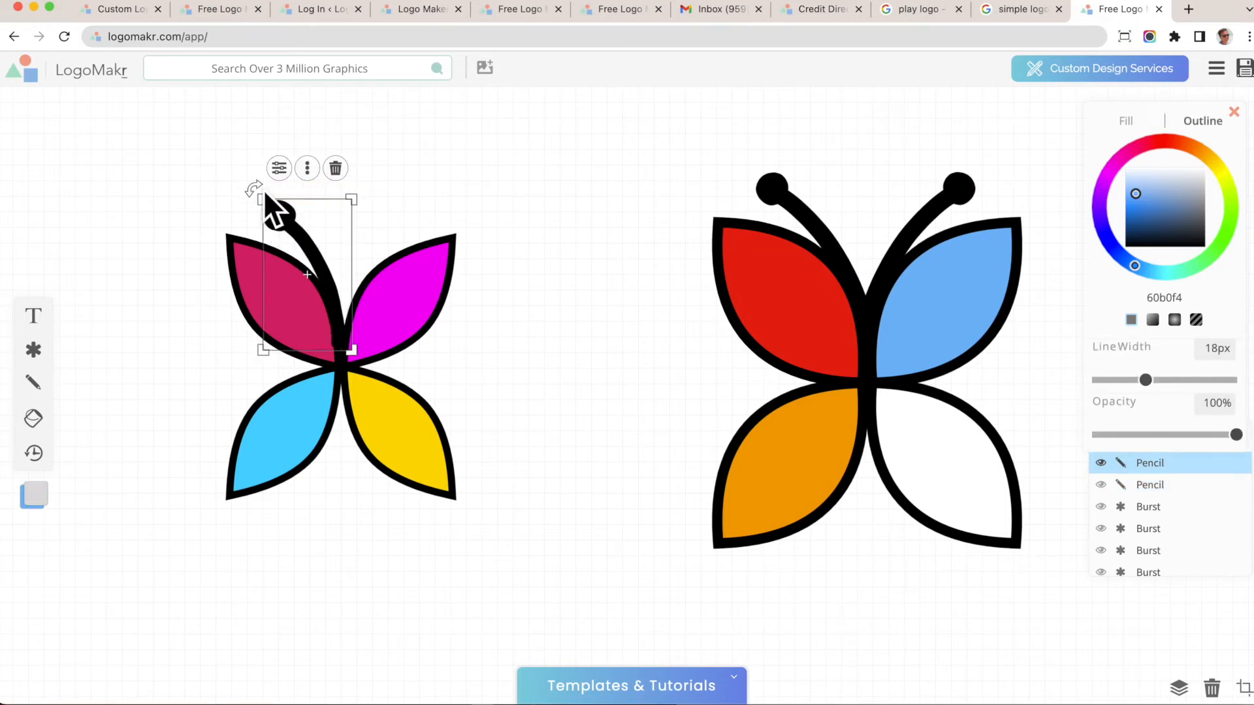
left_click_drag(260, 194, 514, 143)
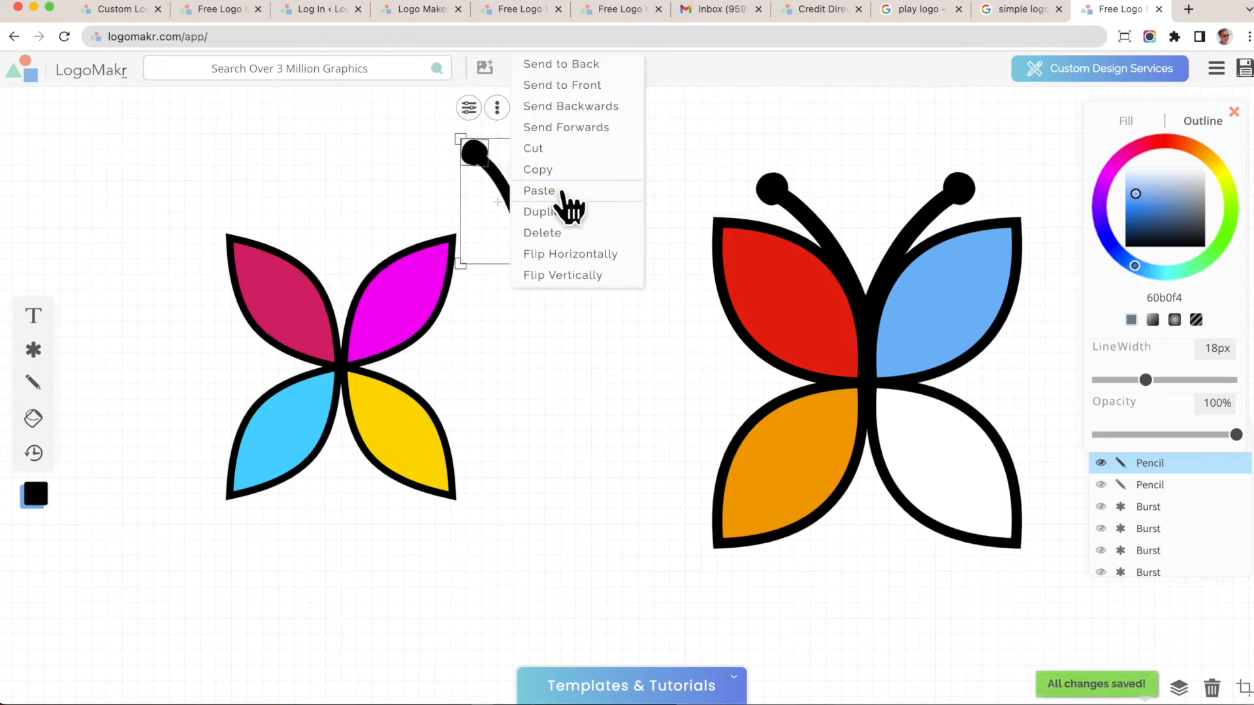
Step: Duplicate the antenna to the right of the original and flip the copy horizontally to make a mirrored pair
left_click(576, 216)
left_click_drag(503, 196, 591, 186)
right_click(587, 188)
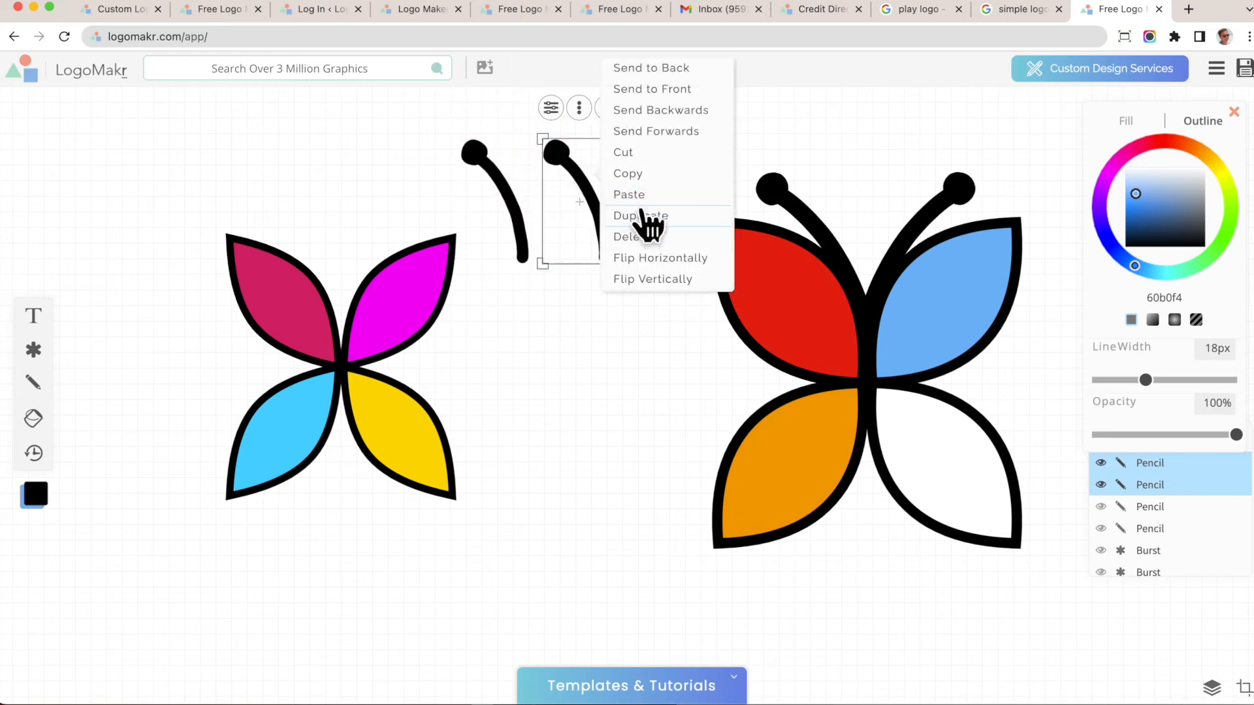
left_click(659, 260)
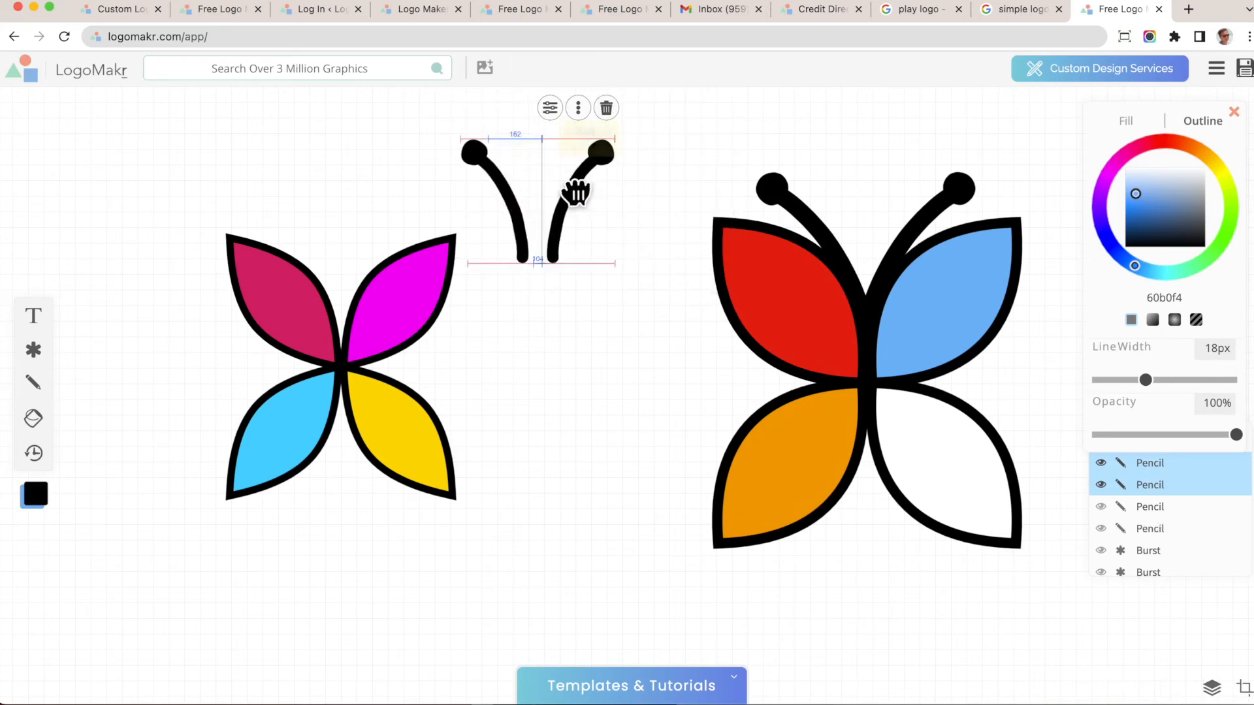
Step: Move the right antenna onto the multicolored butterfly's magenta upper wing, send it to the back and clear the selection
left_click_drag(574, 190, 366, 254)
right_click(364, 251)
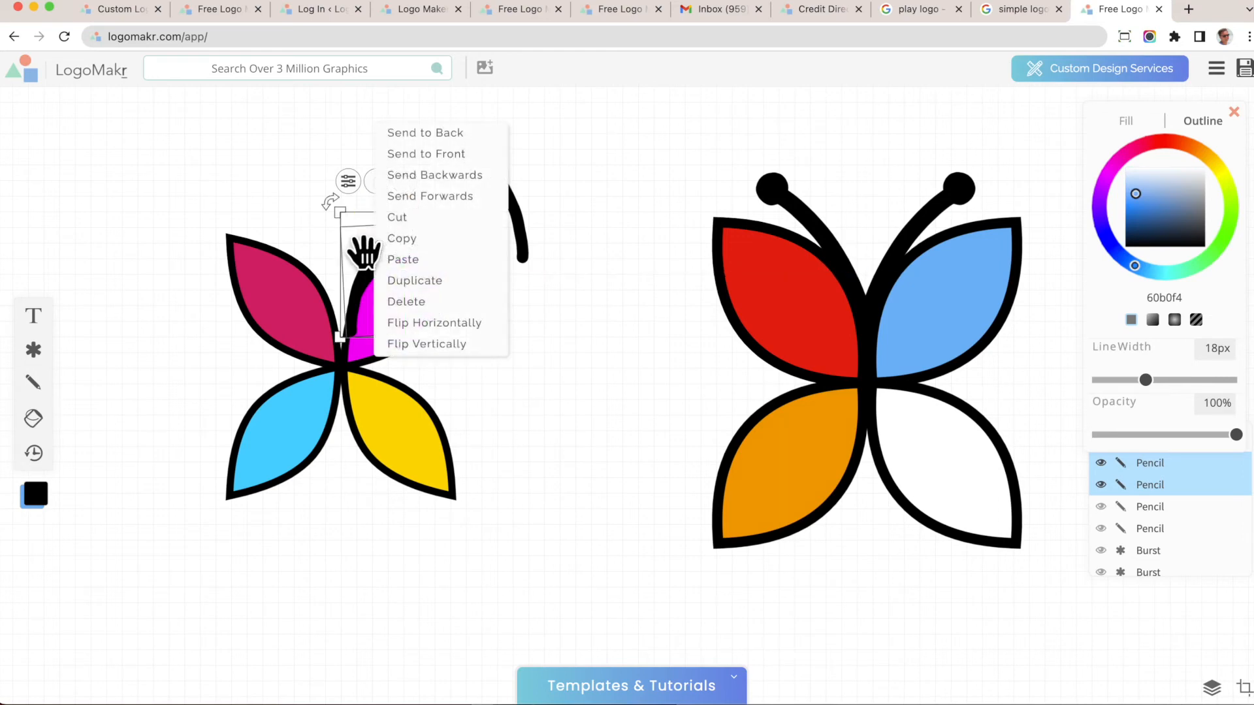
left_click(437, 135)
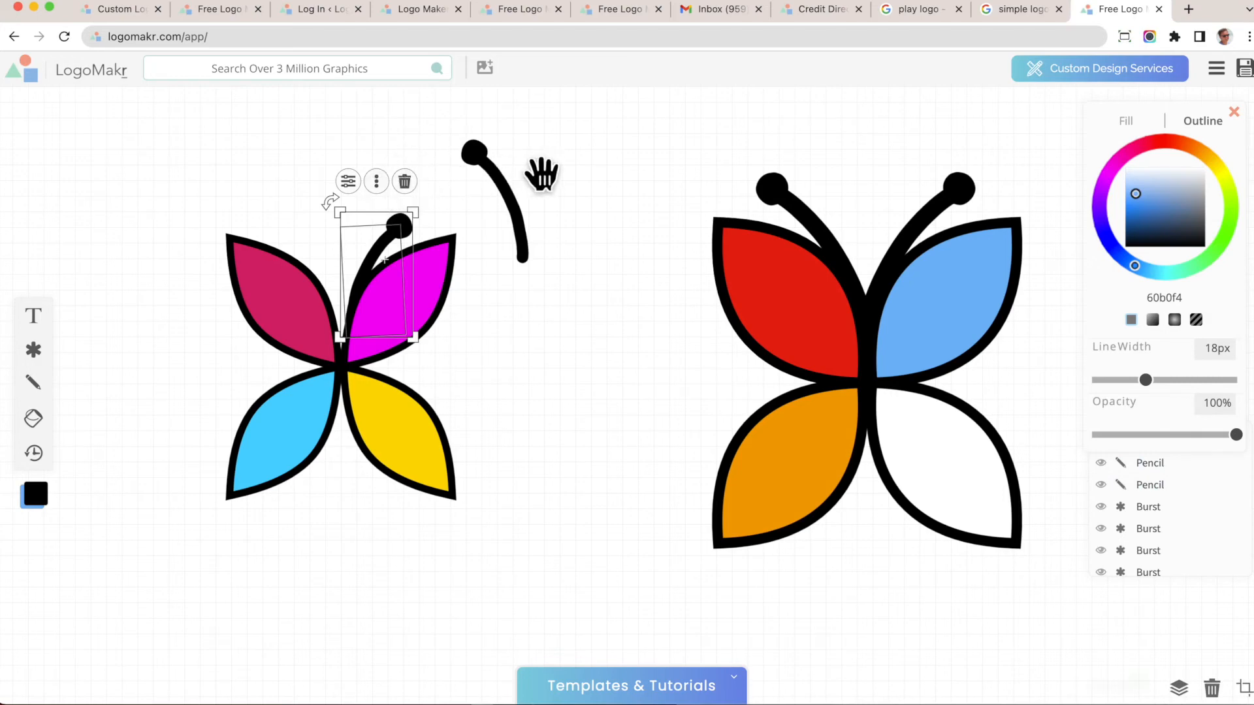
left_click(563, 171)
left_click(495, 221)
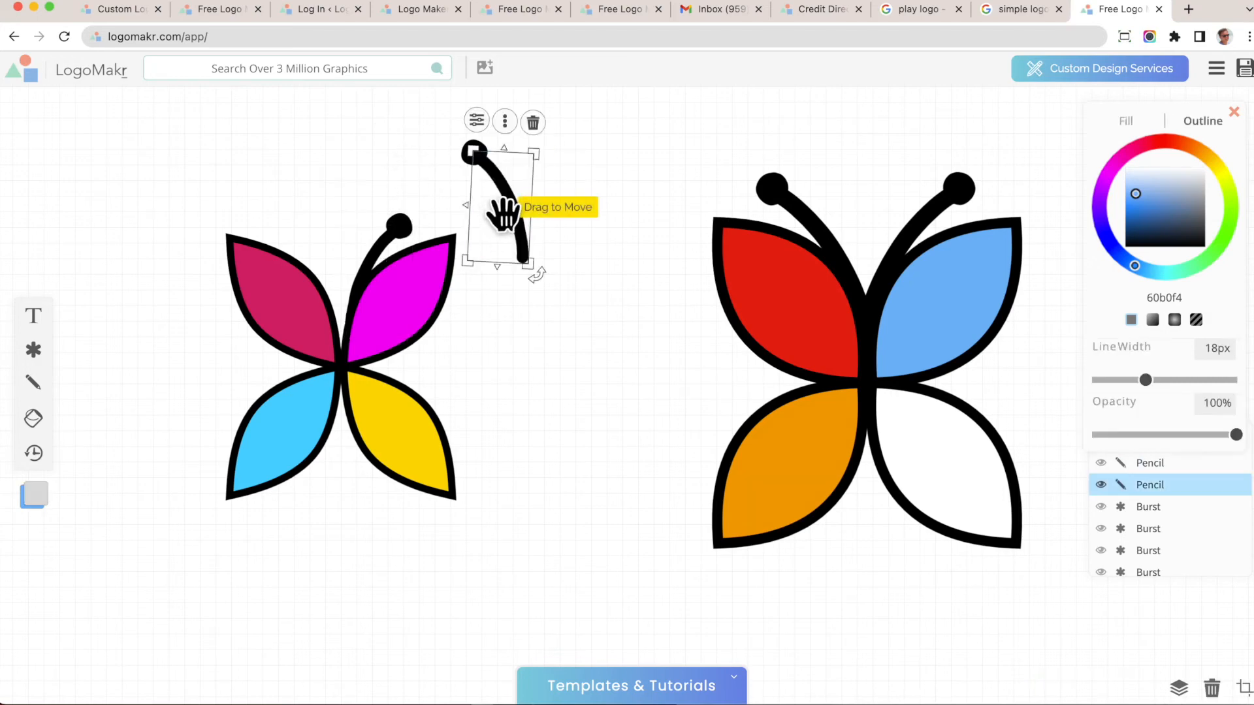
mouse_move(504, 199)
left_mouse_down()
mouse_move(376, 230)
mouse_move(316, 288)
mouse_move(325, 297)
mouse_move(335, 284)
left_mouse_up()
key("super+z")
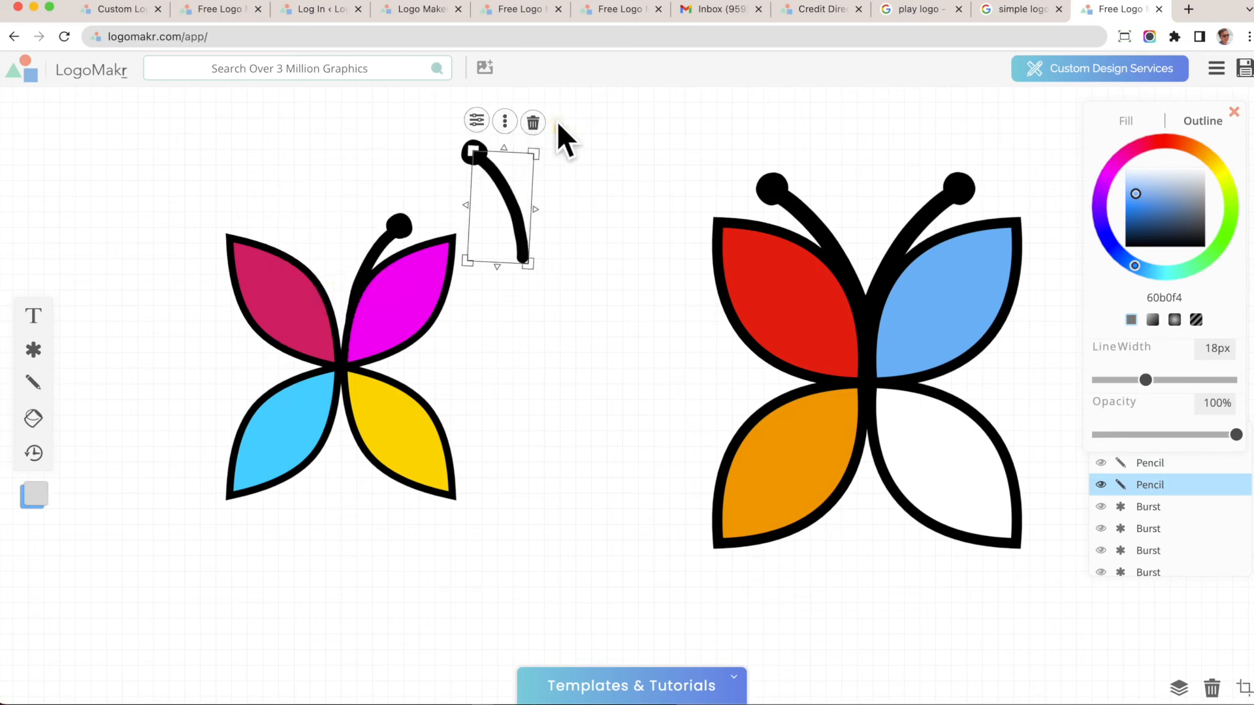
Step: Move the whole left antenna onto the crimson upper wing, send it to the back, raise it slightly to match the other antenna and deselect
mouse_move(574, 108)
left_mouse_down()
mouse_move(478, 172)
mouse_move(327, 174)
mouse_move(288, 234)
left_mouse_up()
left_click(304, 188)
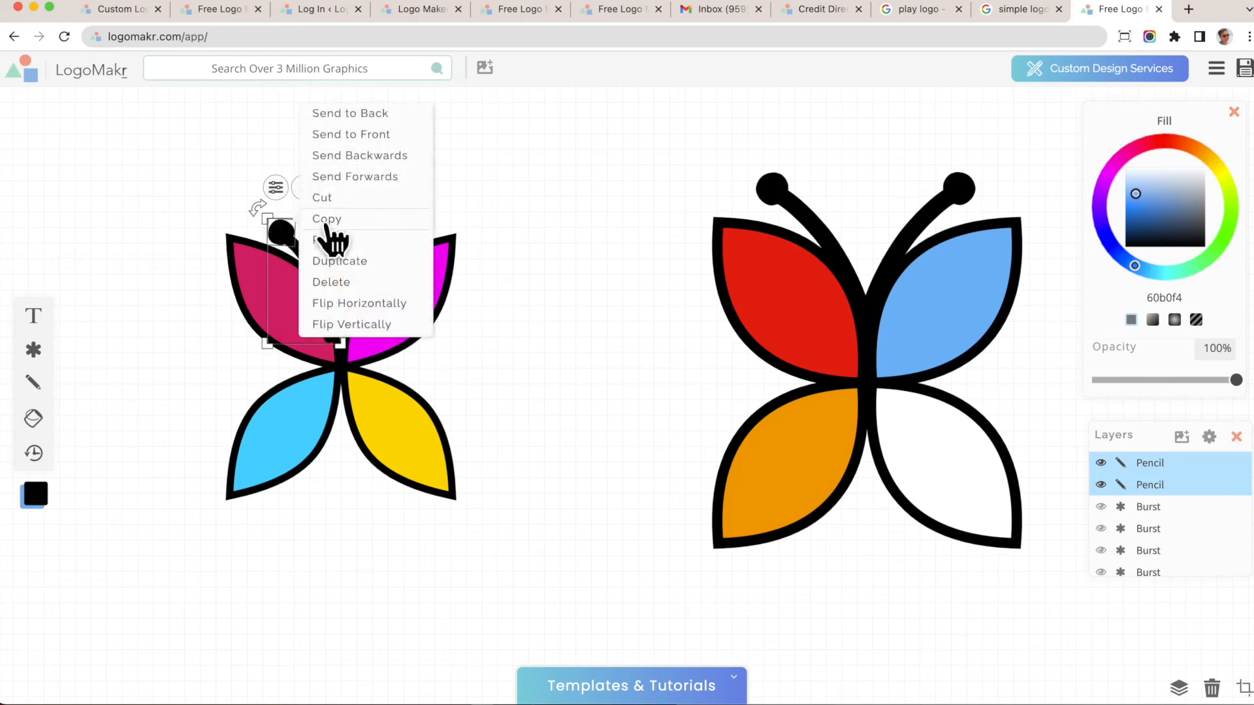
left_click(391, 115)
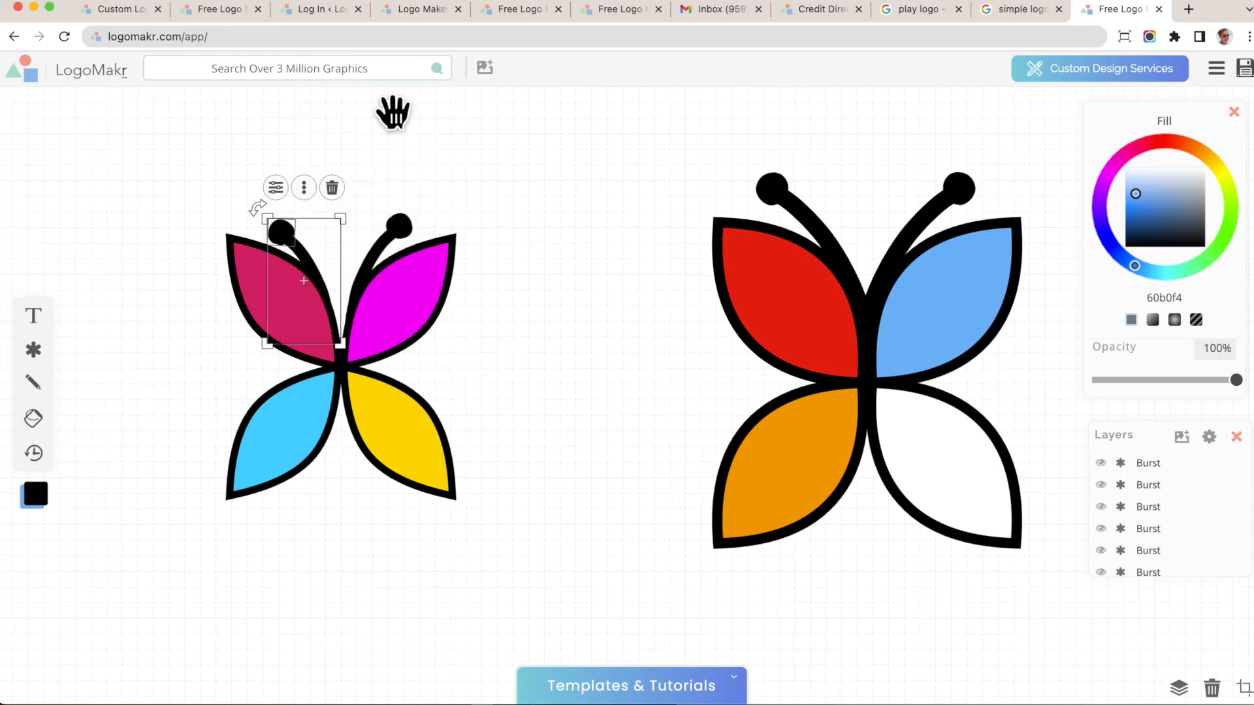
left_click_drag(304, 281, 305, 272)
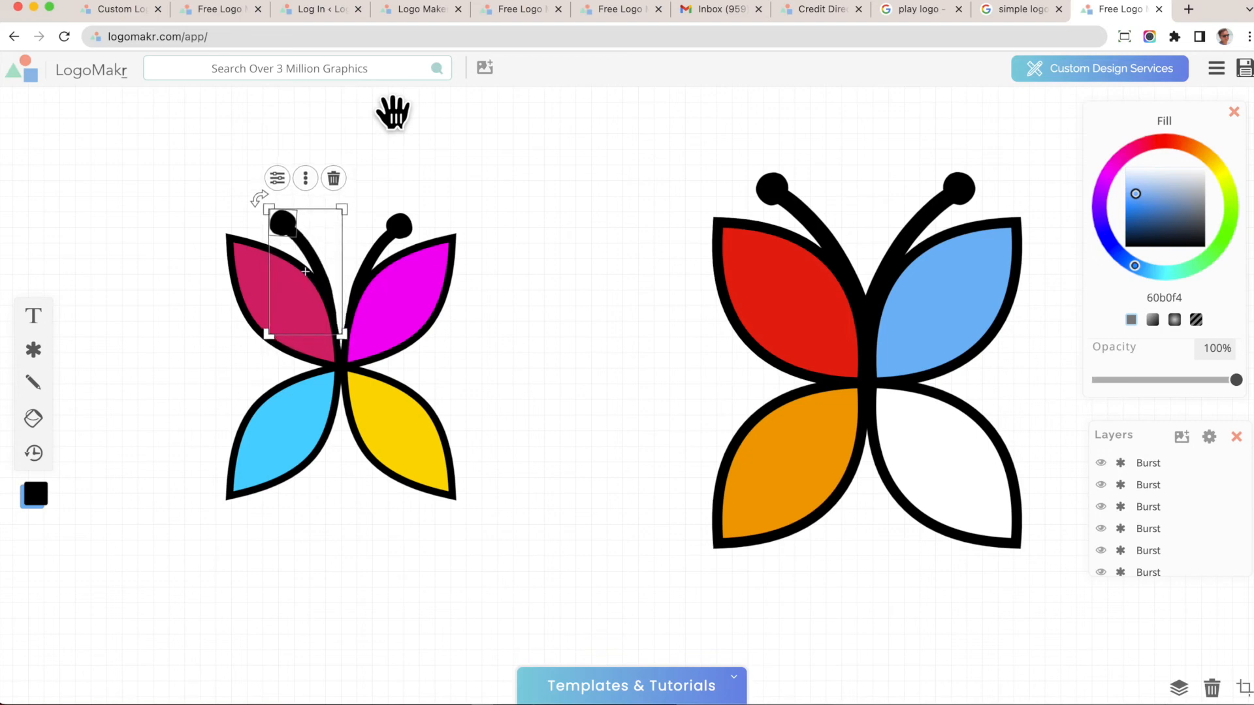
left_click(657, 289)
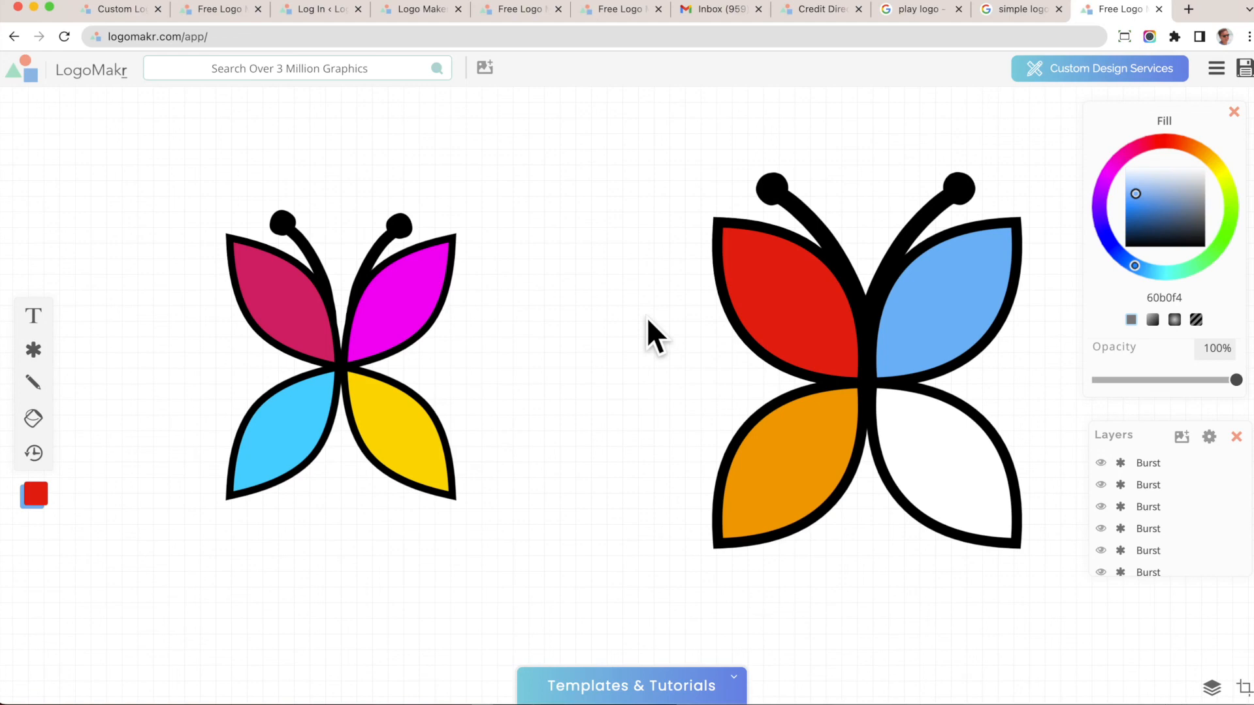
Step: Add a triangle between the two butterflies and set its number of sides to 12
left_click(34, 350)
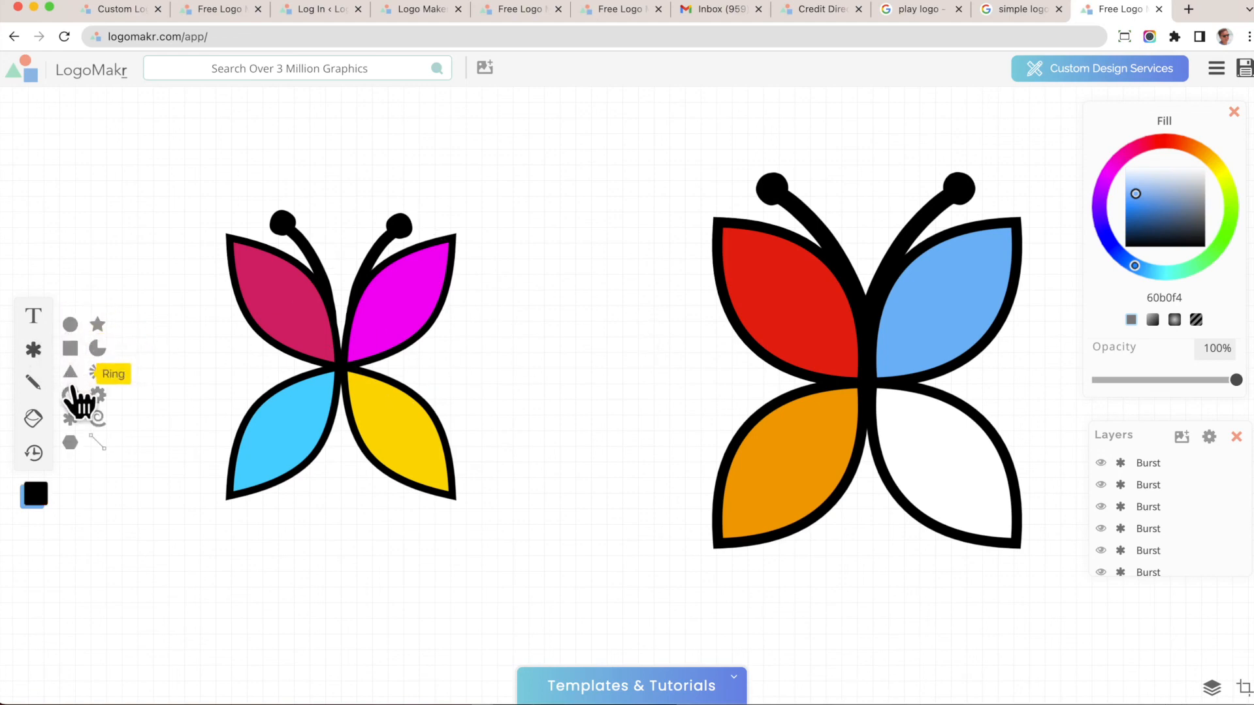
left_click(71, 374)
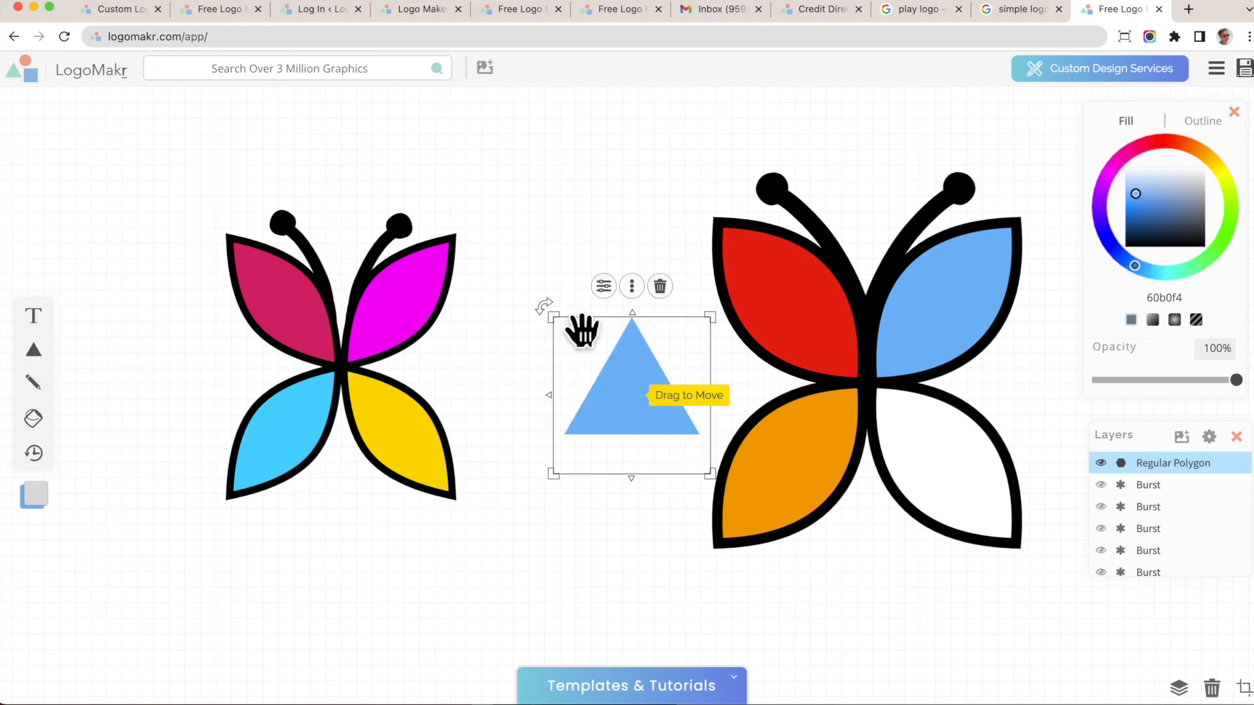
left_click(604, 286)
left_click(809, 457)
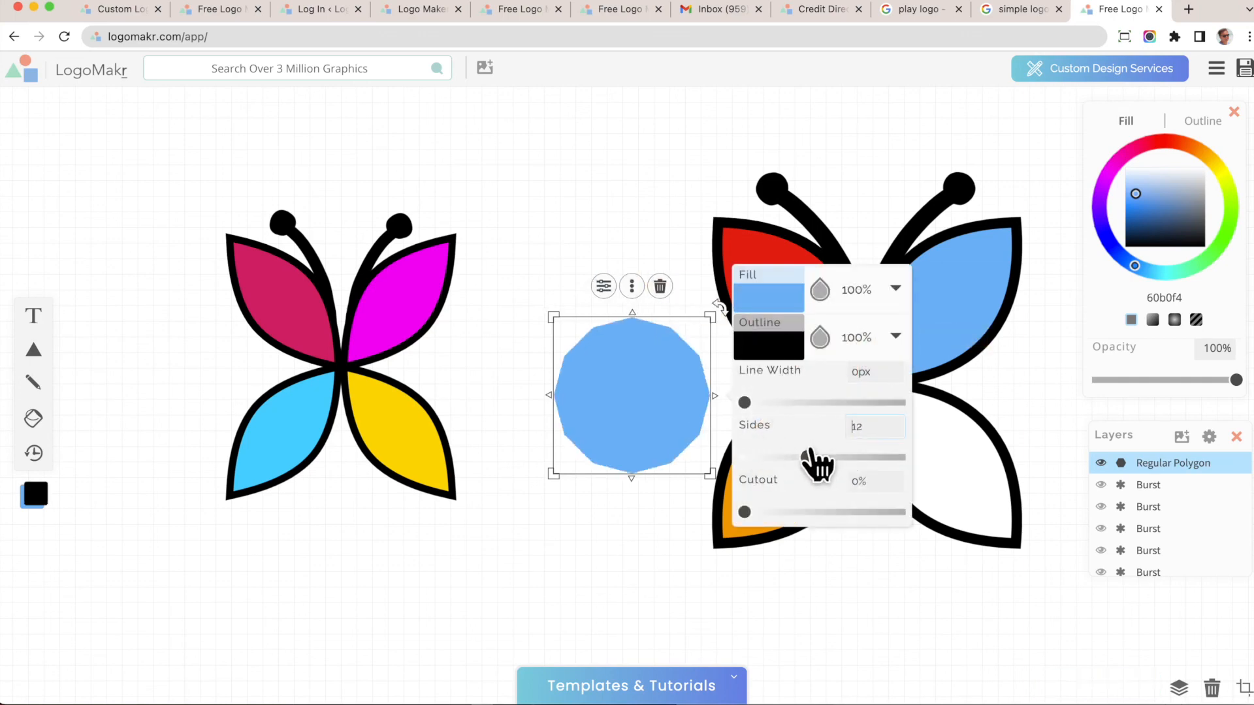